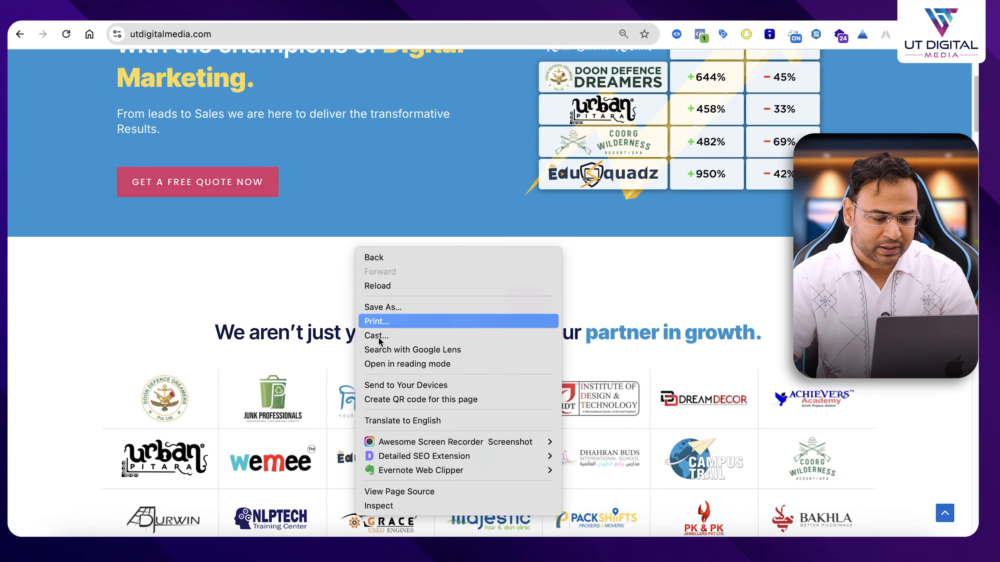
Inspect the home page, enlarge the developer tools, clear the console and query dataLayer.
left_click(390, 509)
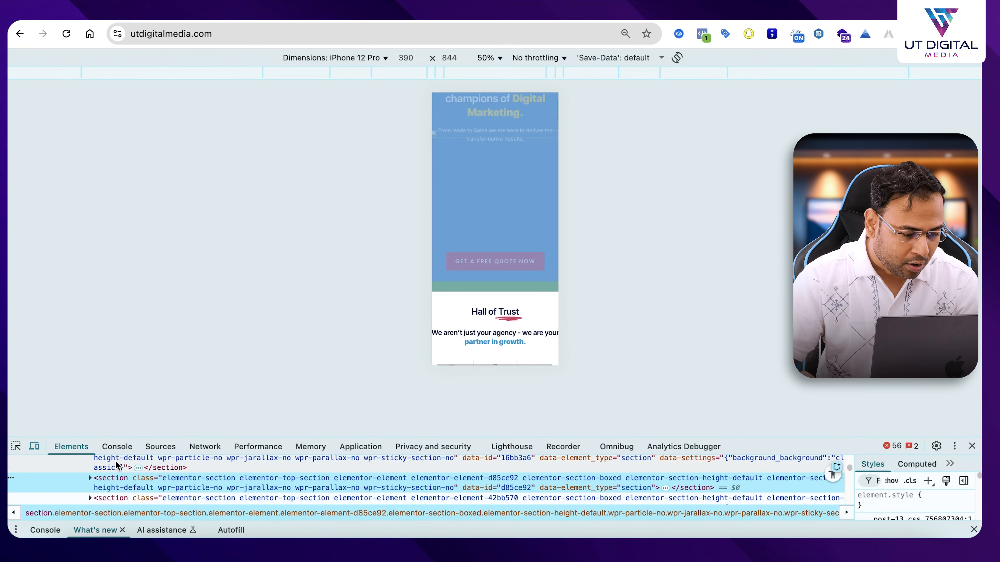
left_click_drag(189, 436, 207, 298)
left_click(117, 306)
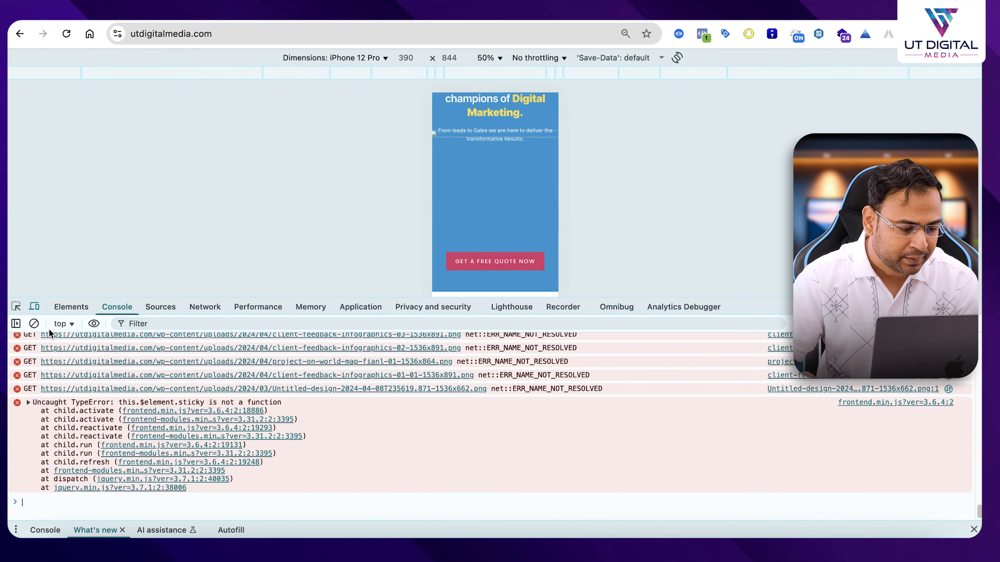
left_click(34, 323)
type("data")
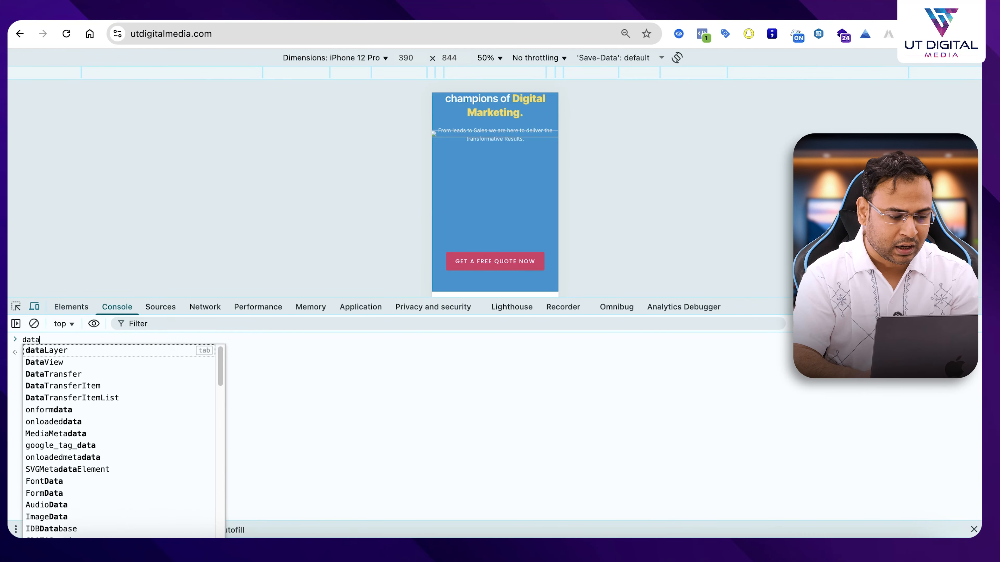
key("Tab")
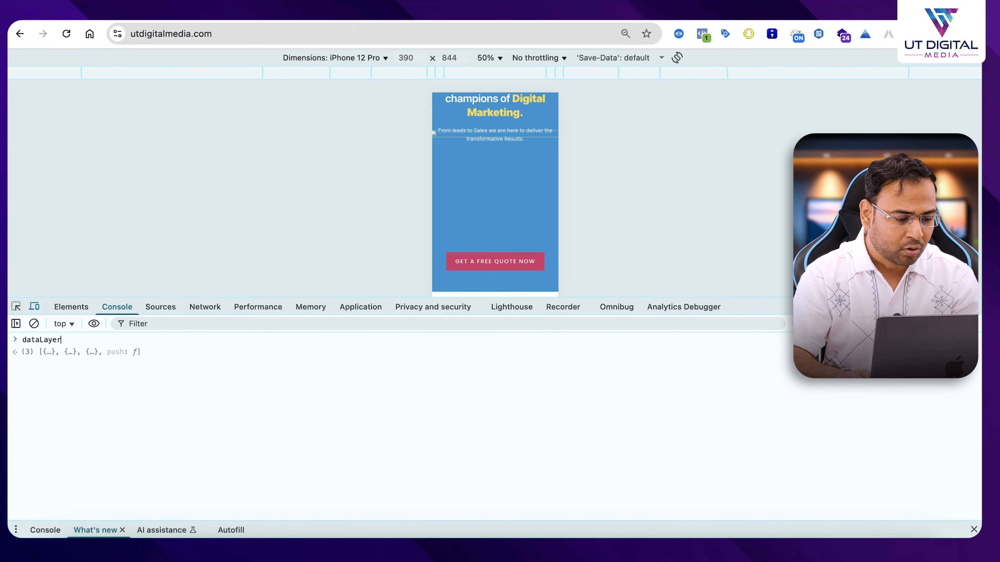
key("Return")
Expand the dataLayer result and examine its push function and the gtm.load and gtm.dom events.
left_click(29, 356)
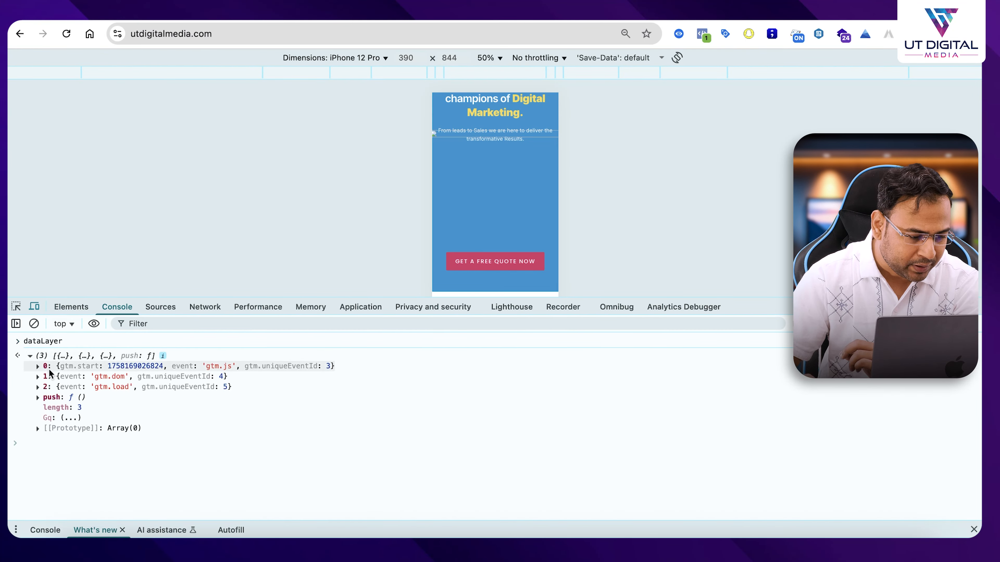
left_click(38, 398)
scroll(39, 472, "down", 2)
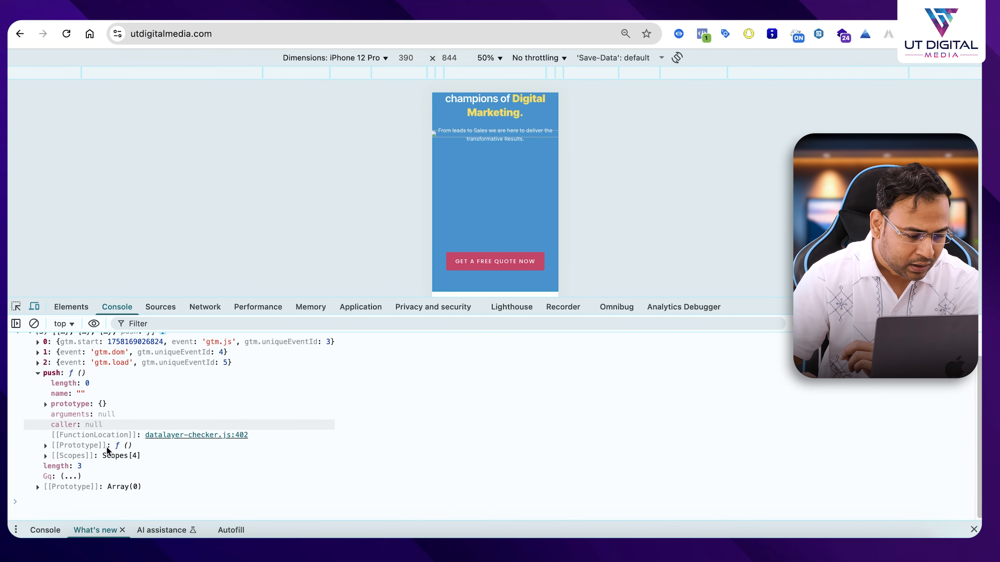
left_click(39, 362)
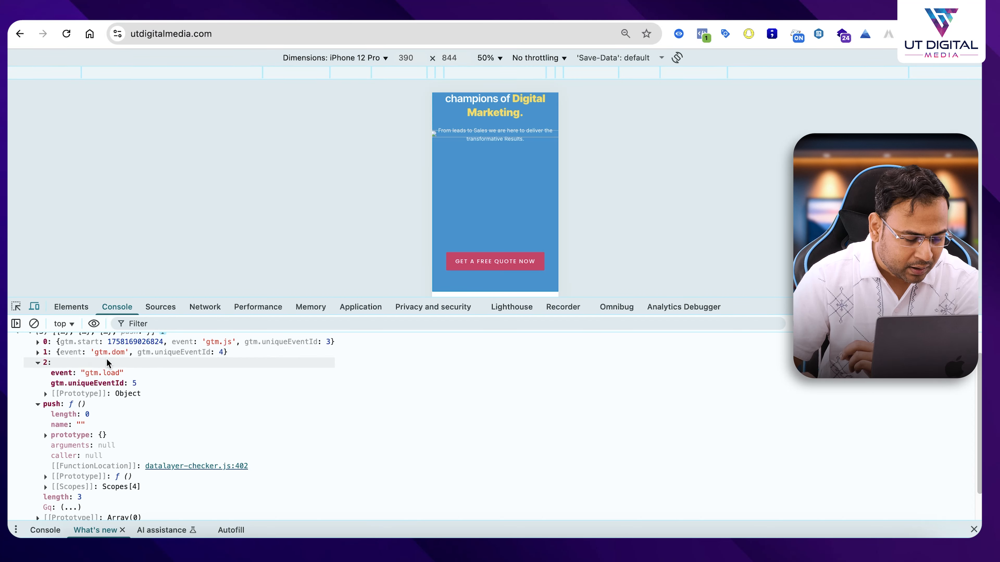
left_click(39, 352)
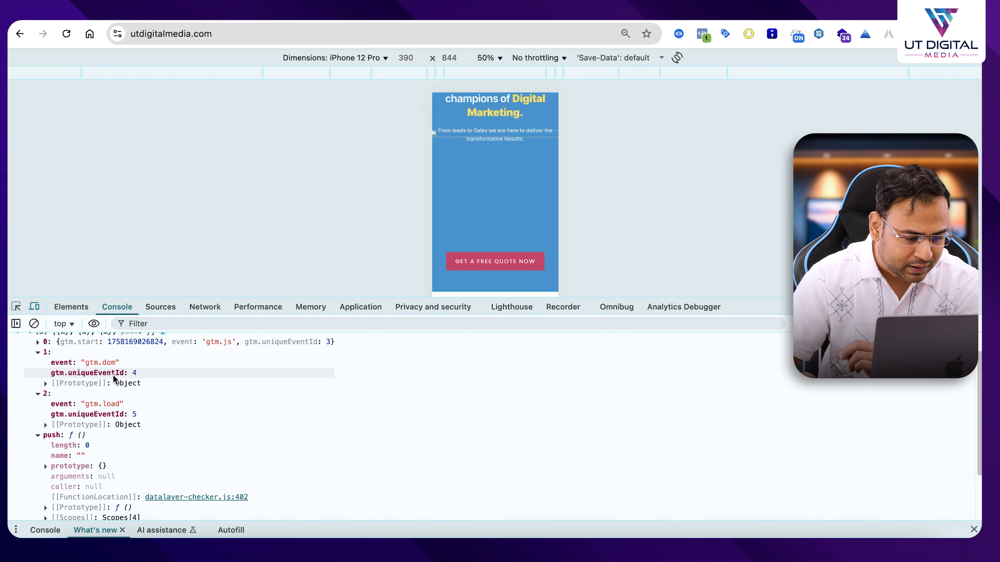
scroll(113, 378, "up", 1)
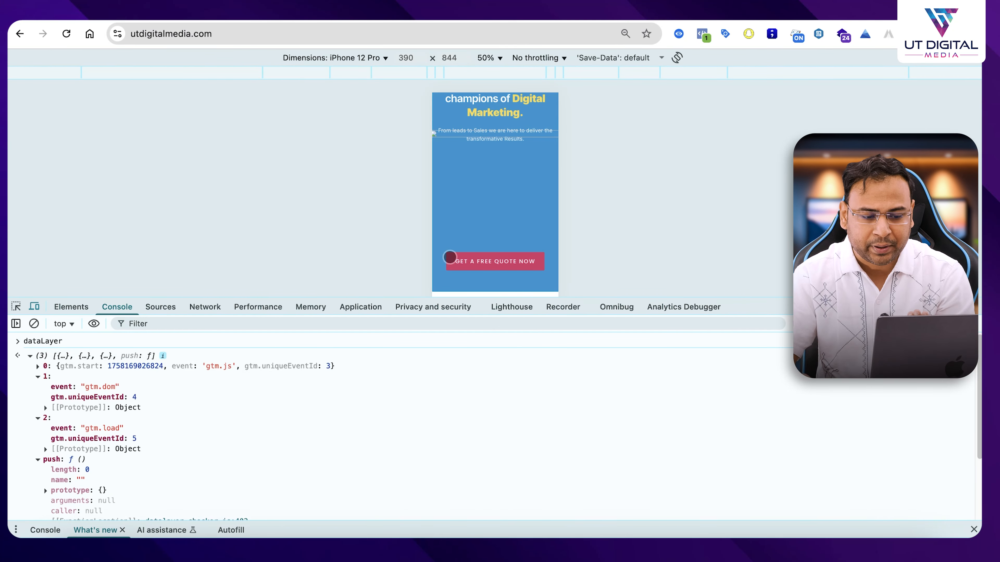
Close the developer tools and copy the hero heading text from "Business & Revenue" through "Digital Marketing.".
scroll(514, 264, "up", 3)
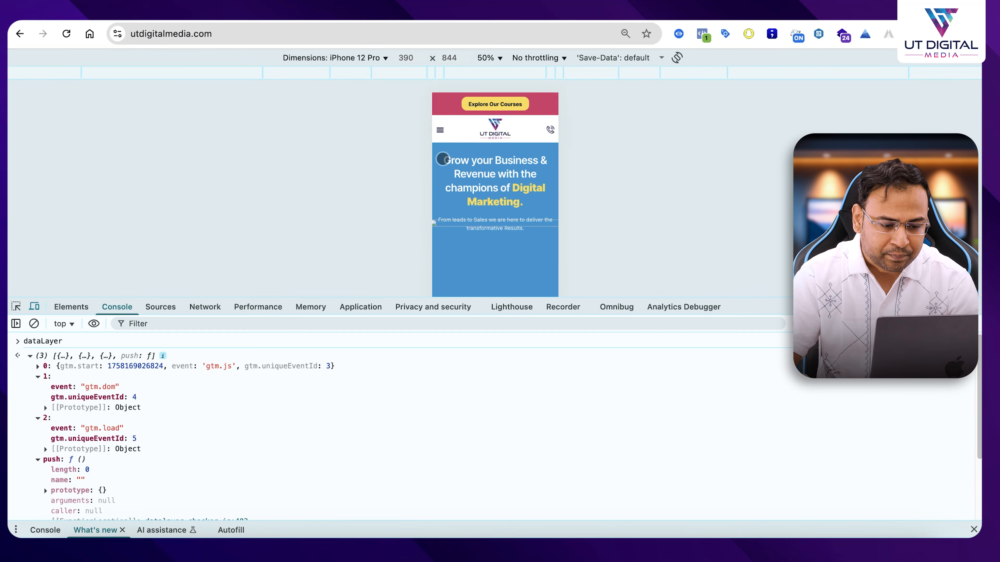
right_click(478, 172)
left_click(473, 138)
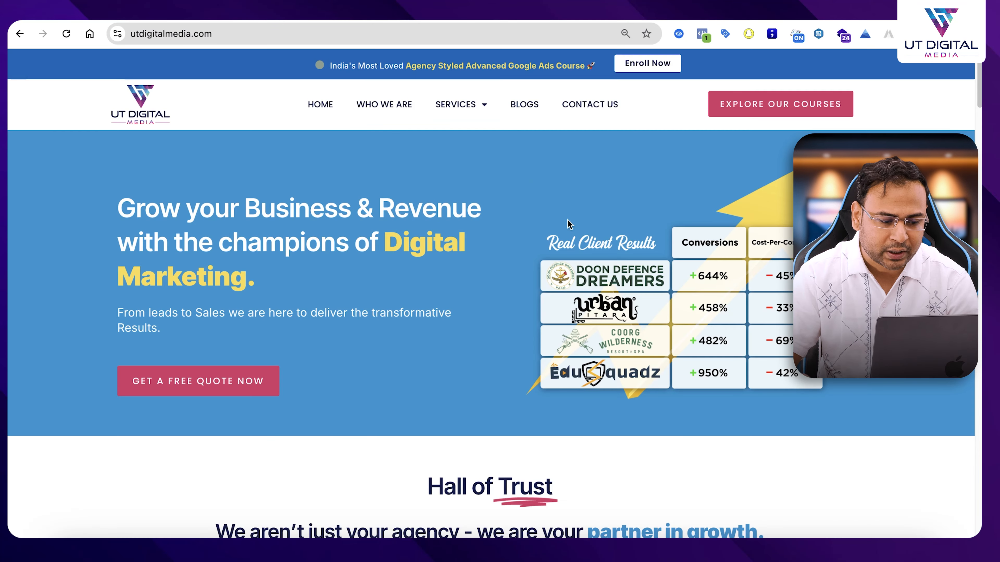
left_click_drag(231, 208, 256, 282)
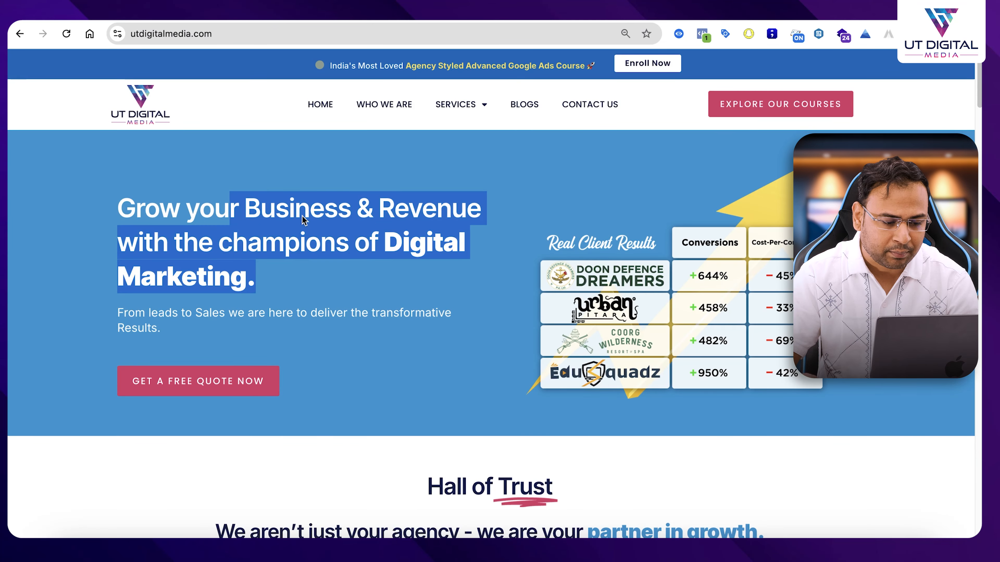
right_click(303, 217)
left_click(332, 245)
Query dataLayer again in a cleared developer console, expand its entries to check for a copy event, and close the developer tools.
right_click(153, 270)
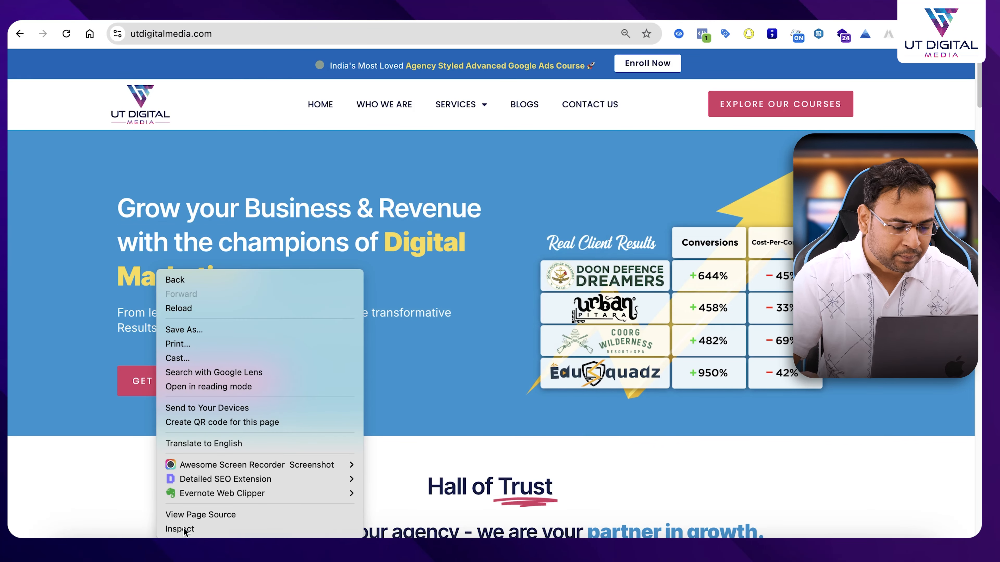
left_click(185, 529)
left_click(116, 306)
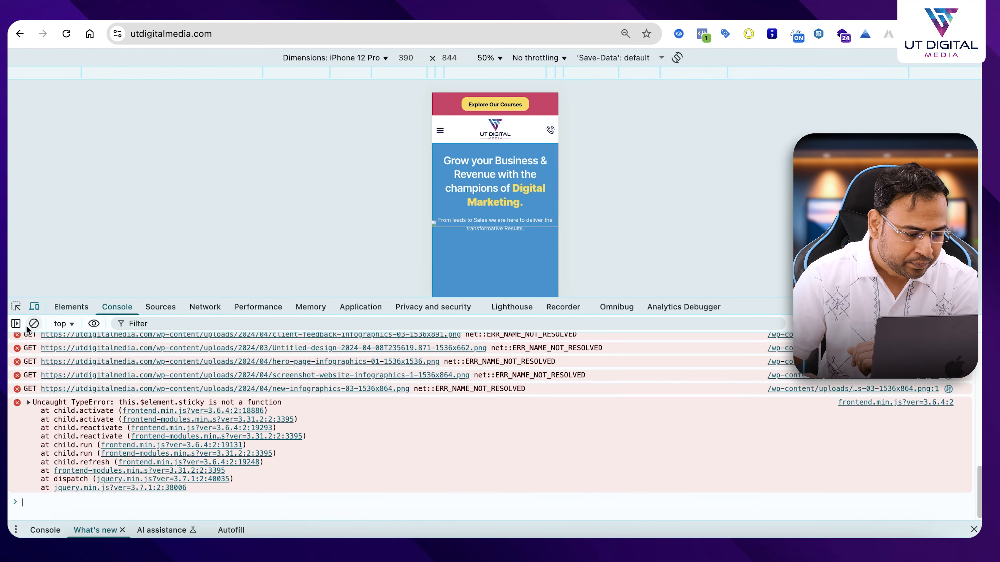
left_click(33, 323)
type("dataLayer")
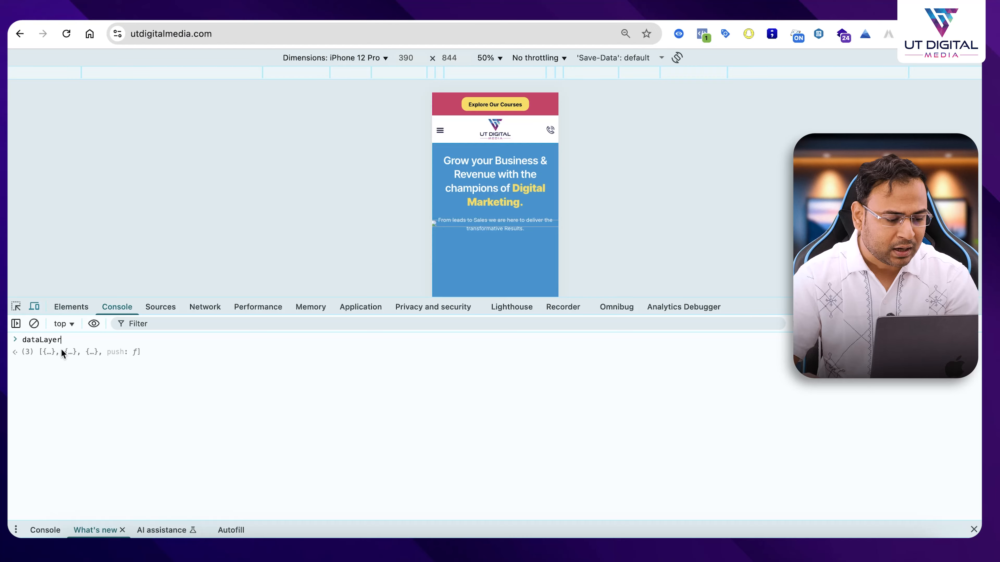
key("Return")
left_click(30, 356)
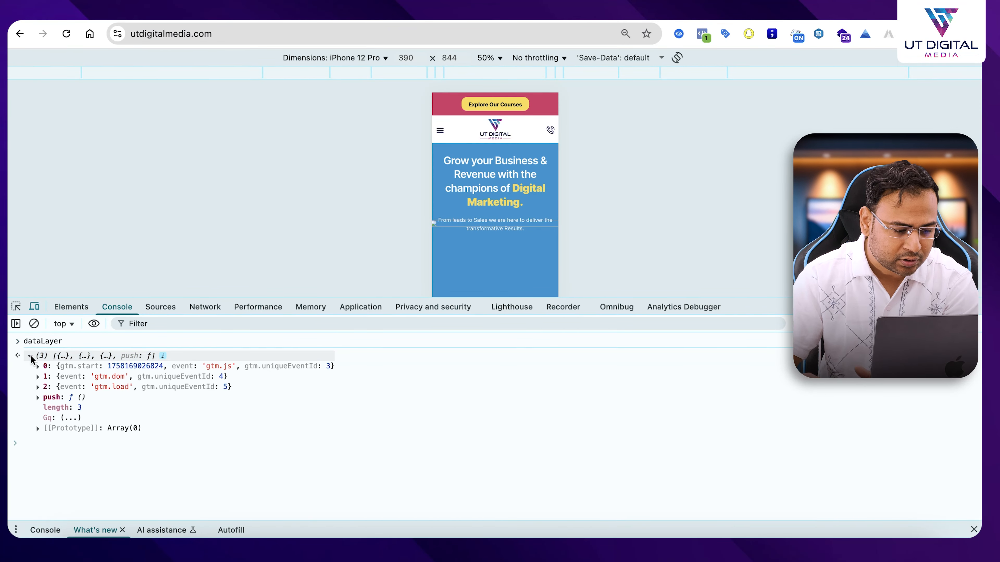
key("super+alt+i")
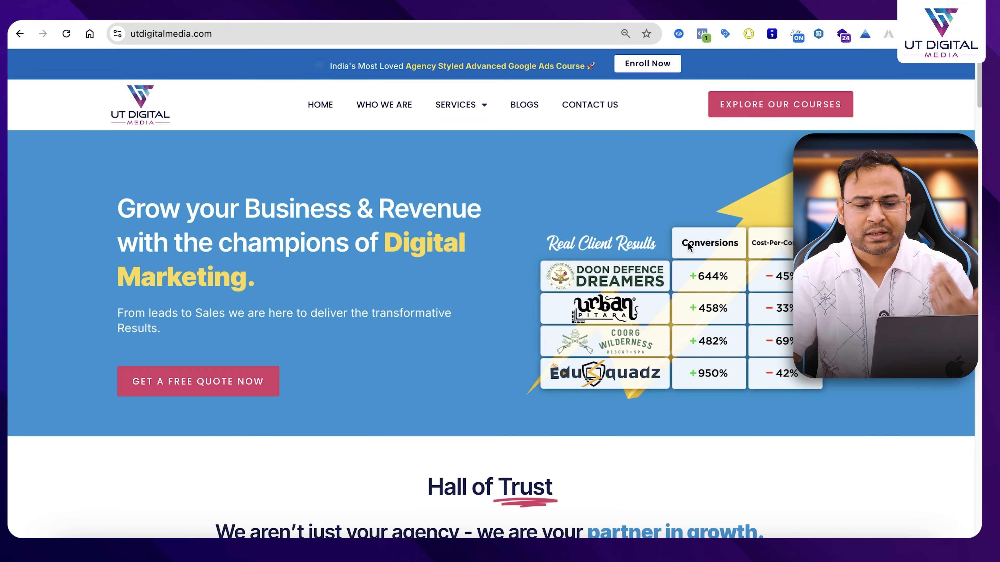
Review the home page's recorded events in the datalayer checker extension and close it.
left_click(679, 34)
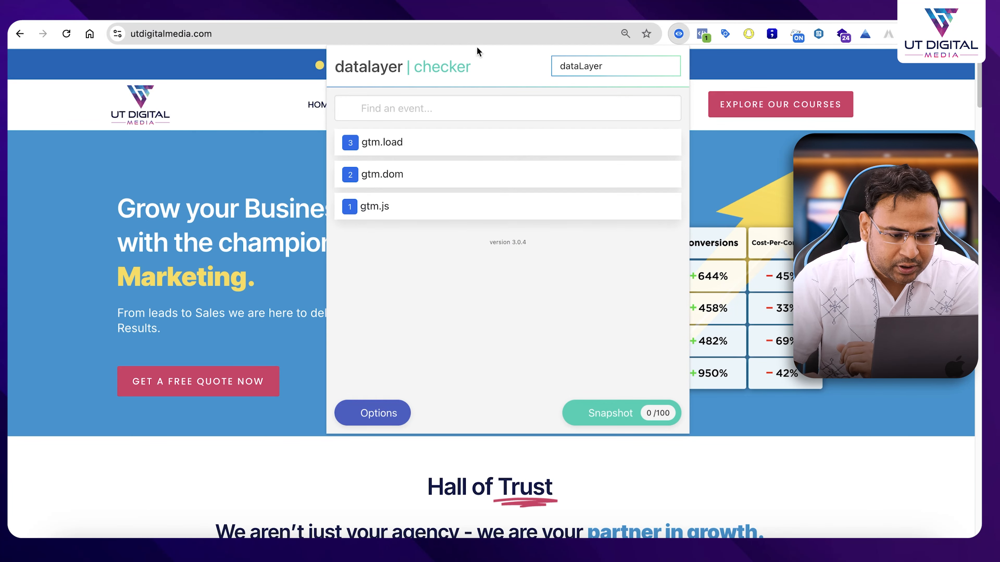
left_click_drag(486, 70, 338, 68)
left_click(490, 73)
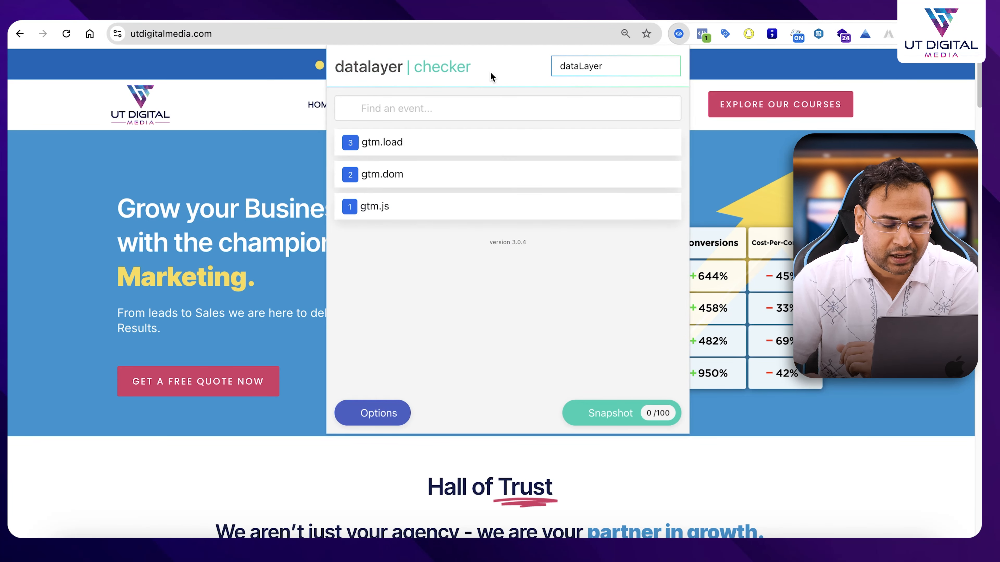
left_click(227, 140)
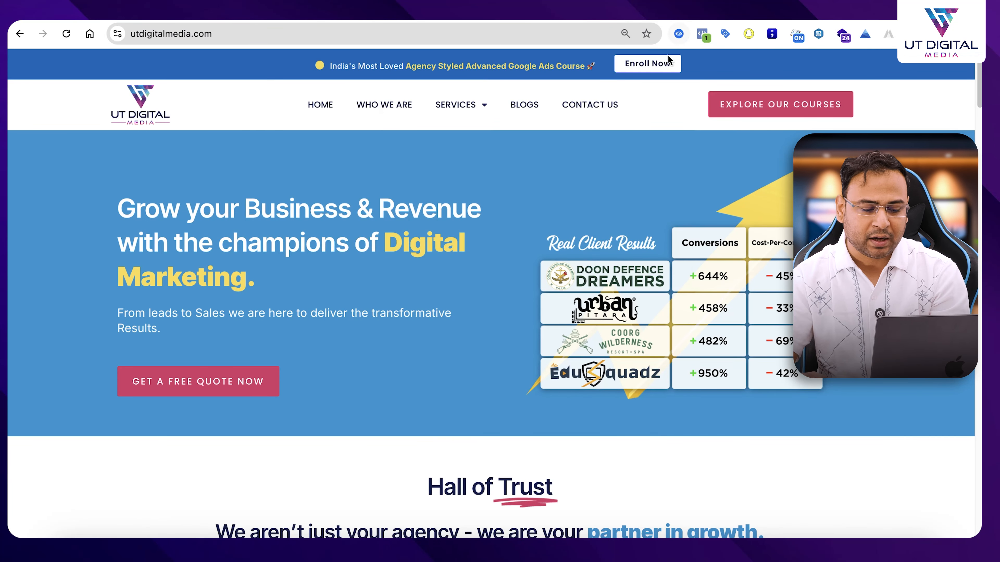
scroll(412, 268, "down", 1)
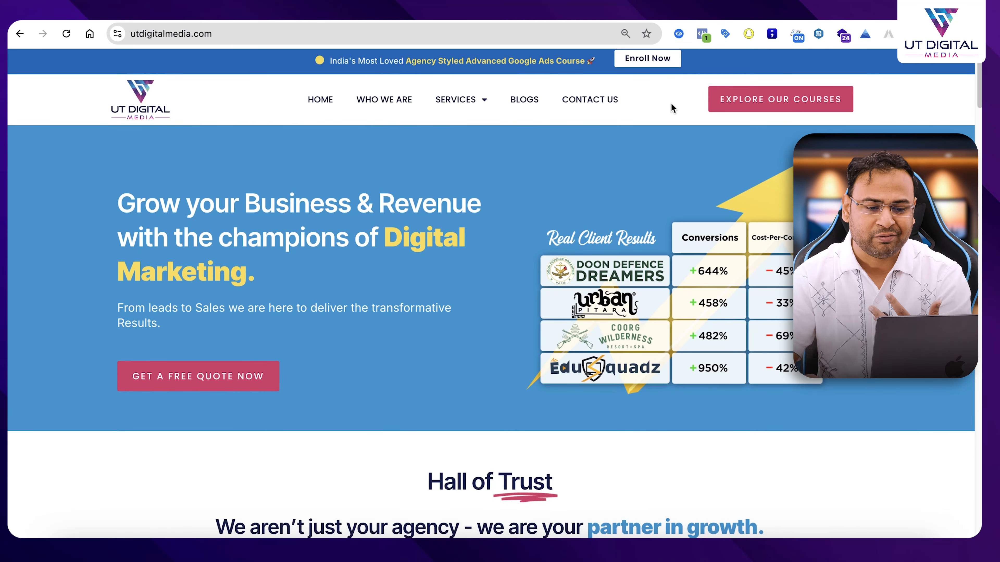
left_click(679, 34)
left_click(140, 224)
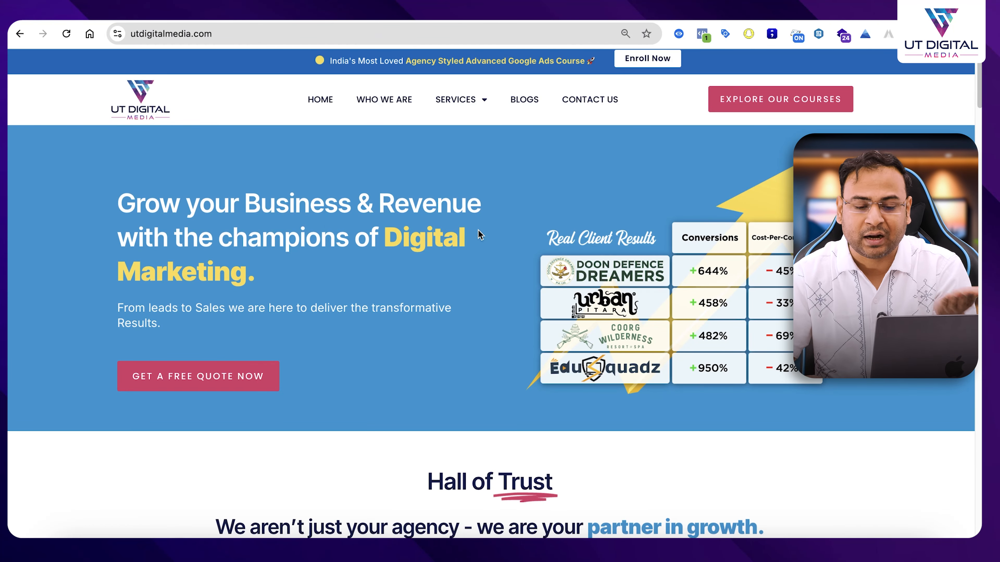
Switch to the "Text Copy Script" document in Google Docs.
left_click(872, 16)
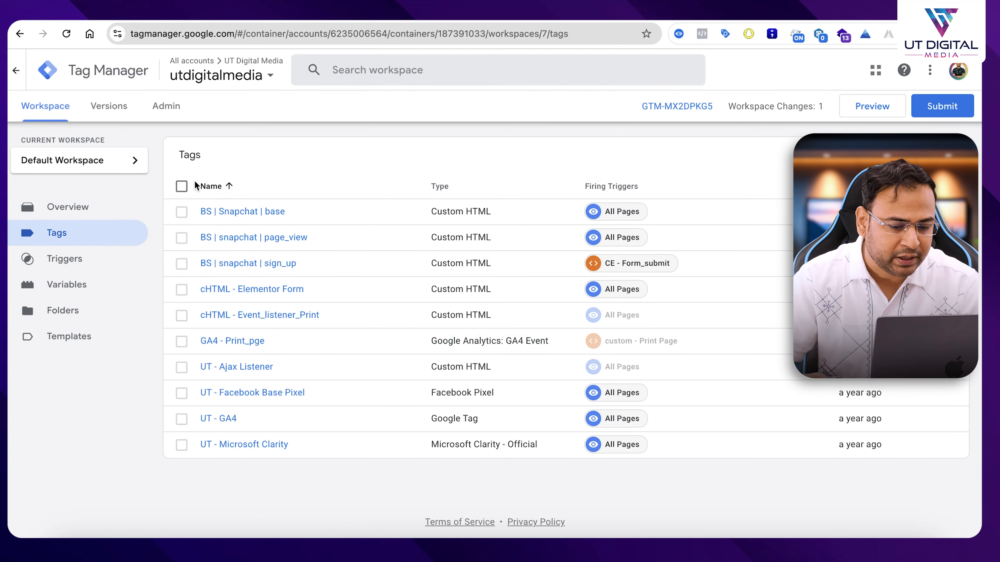
left_click(867, 15)
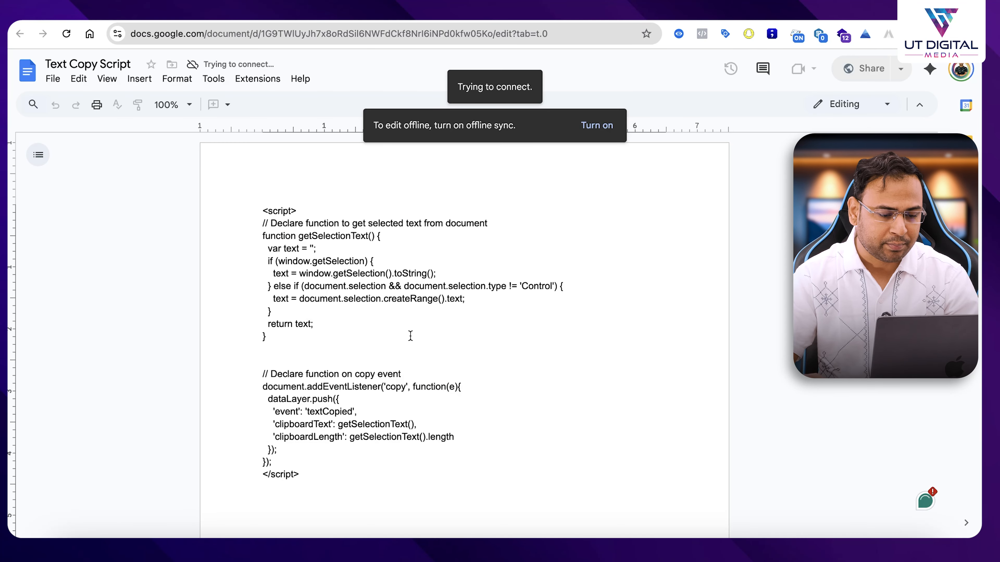
key("super+a")
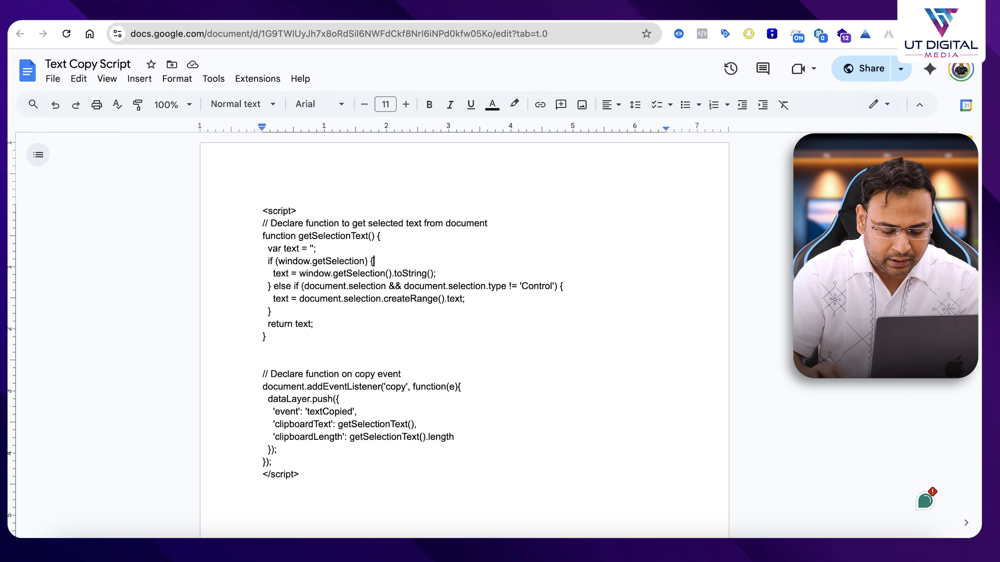
Open learn.umartazkeer.com in a new browser tab and browse its Digital Products.
key("super+t")
type("learn.umartazkeer.com")
key("Return")
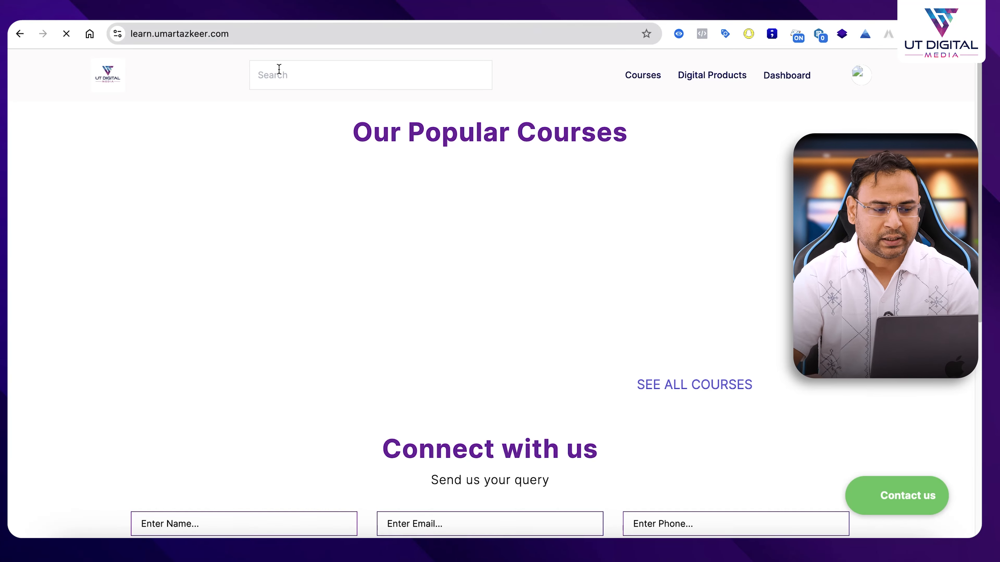
left_click(708, 75)
scroll(618, 297, "down", 4)
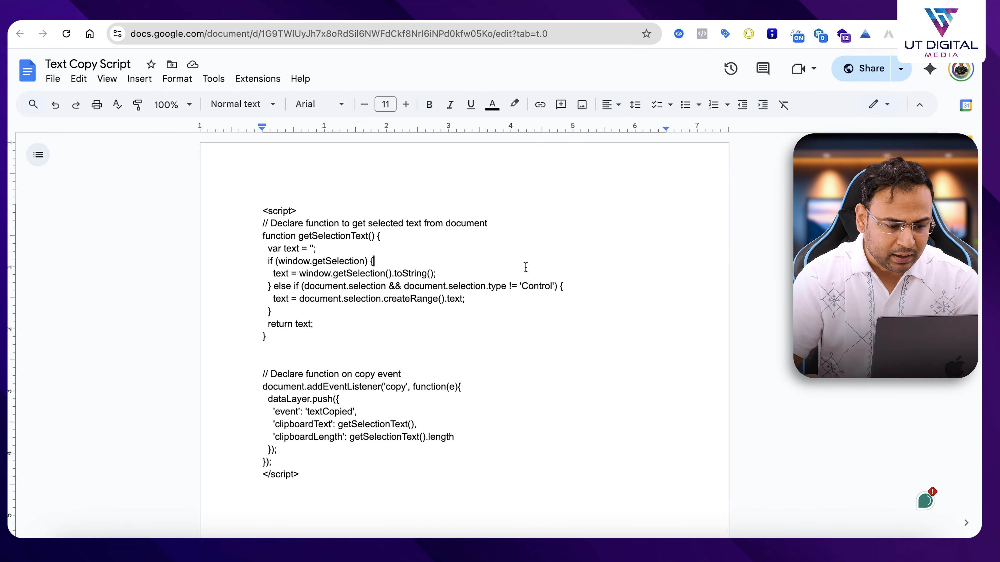
Copy the entire script from the document and create a new Google Tag Manager tag named "cHTML - textcopied".
key("super+a")
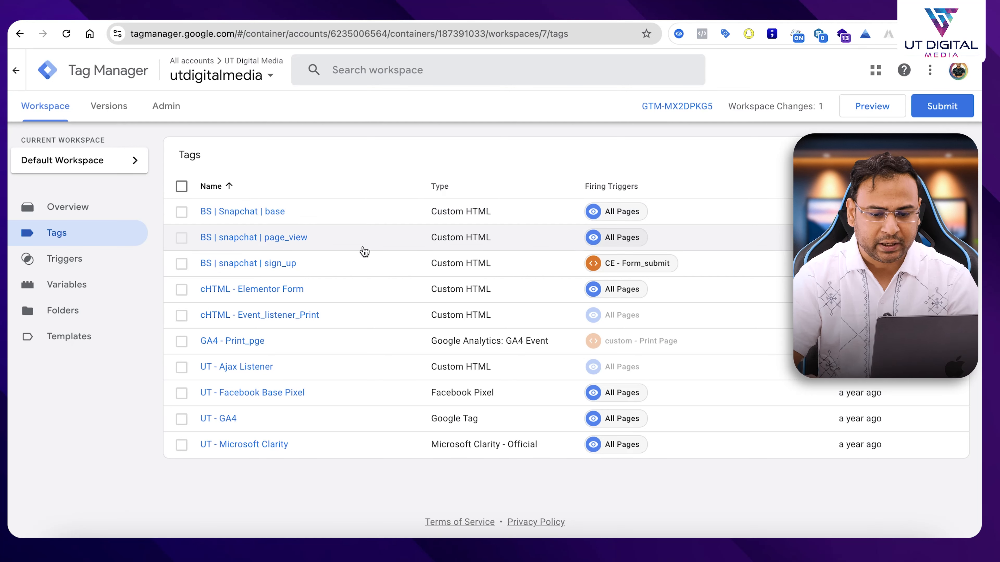
left_click(942, 155)
left_click(256, 75)
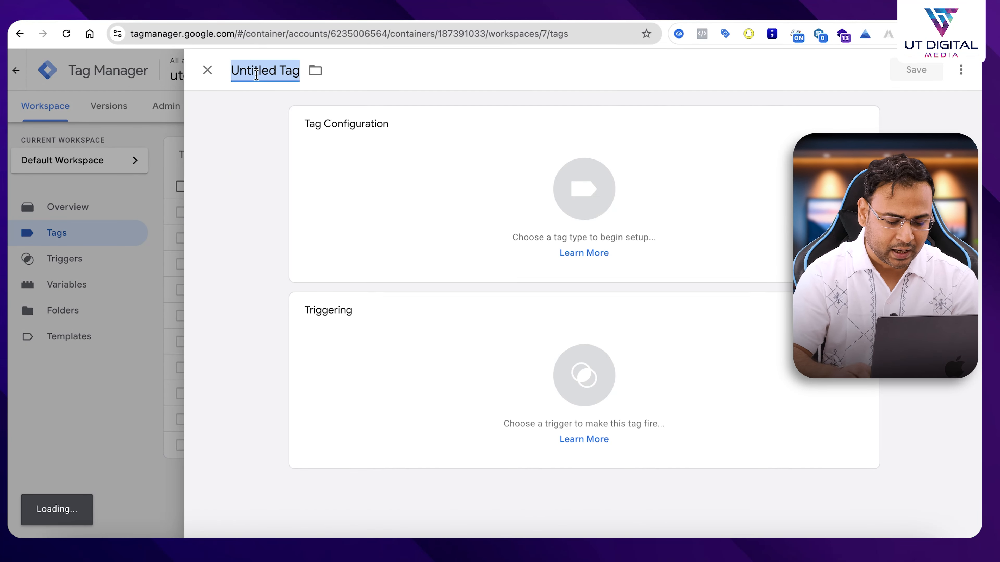
type("CHTML -")
key("super+a")
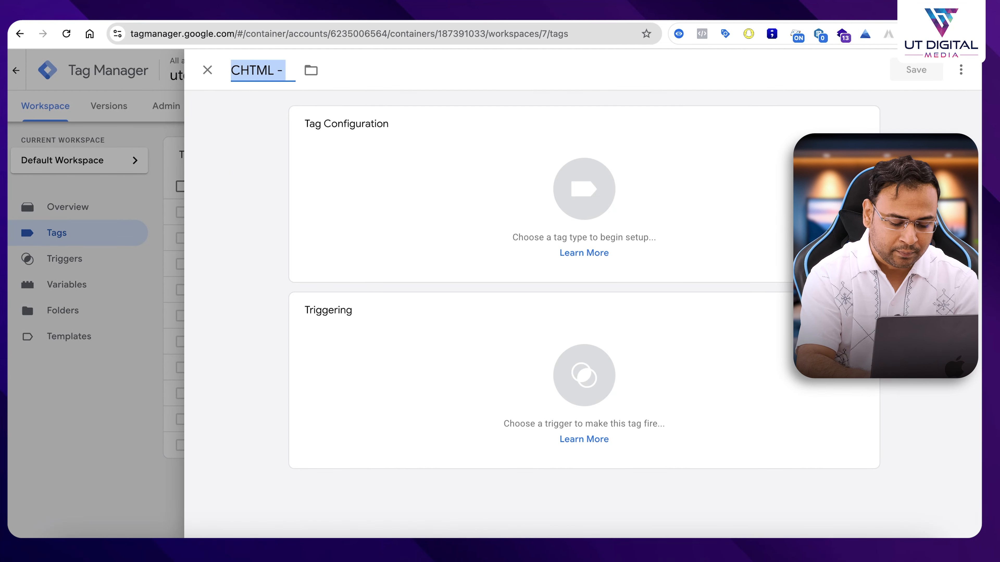
type("cHTML -")
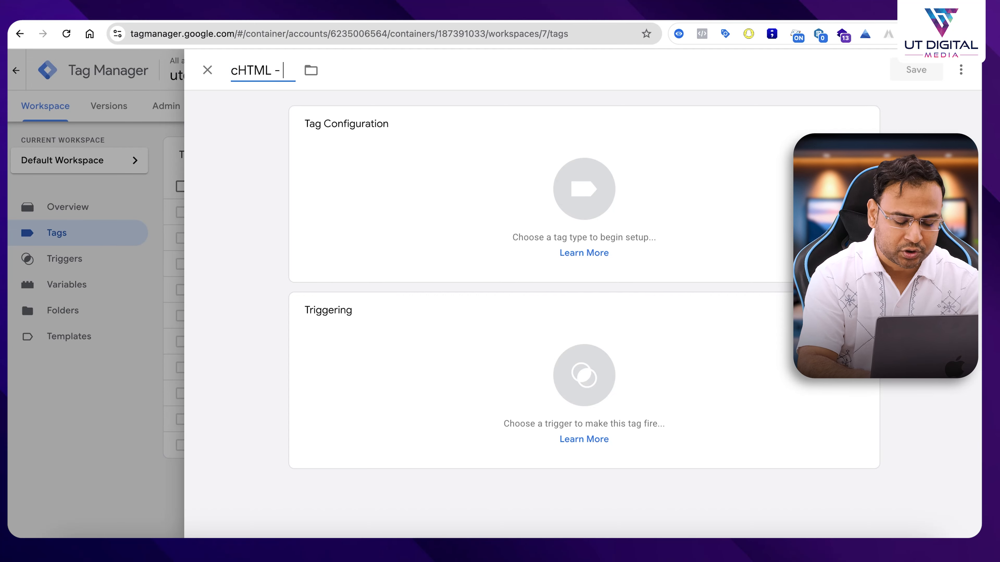
type(" textcopied")
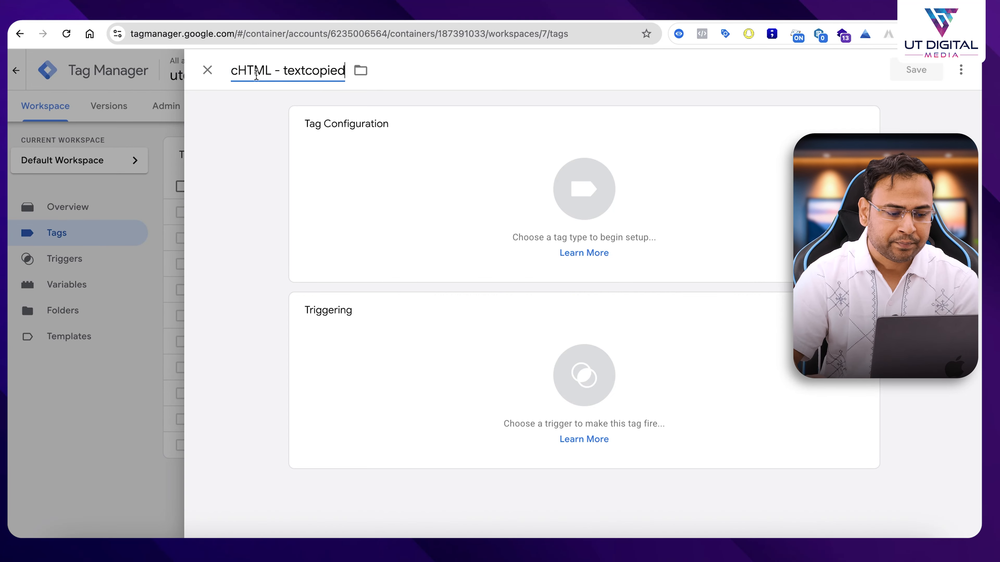
Set the tag type to Custom HTML and paste the copied text-copy script into it.
left_click(377, 146)
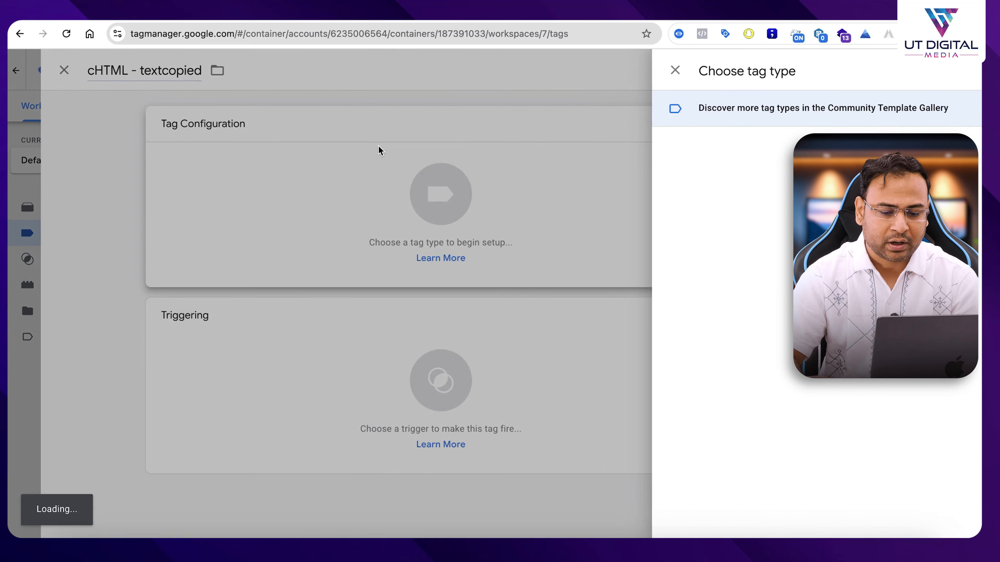
left_click(955, 69)
type("cht")
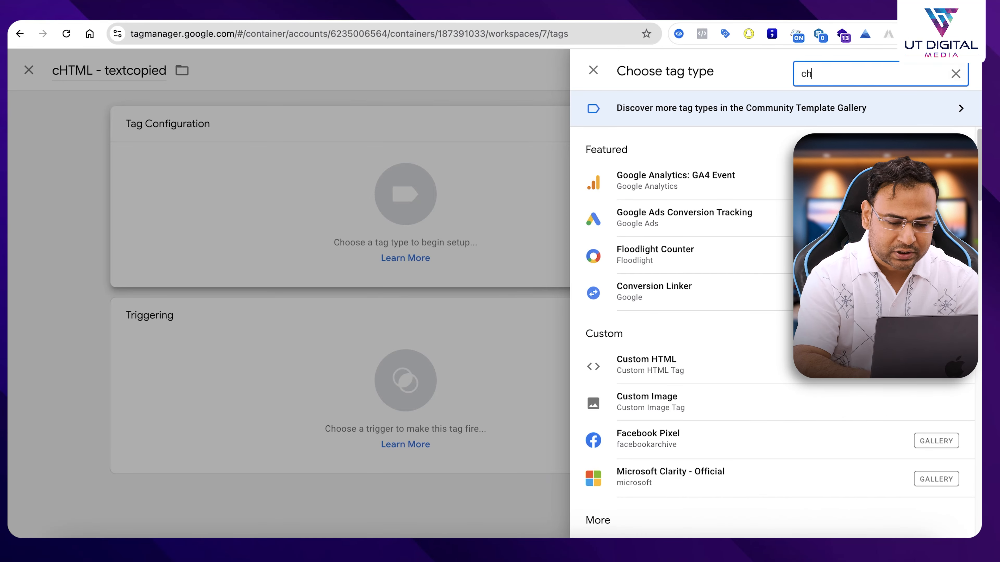
key("BackSpace")
key("BackSpace")
type("ust")
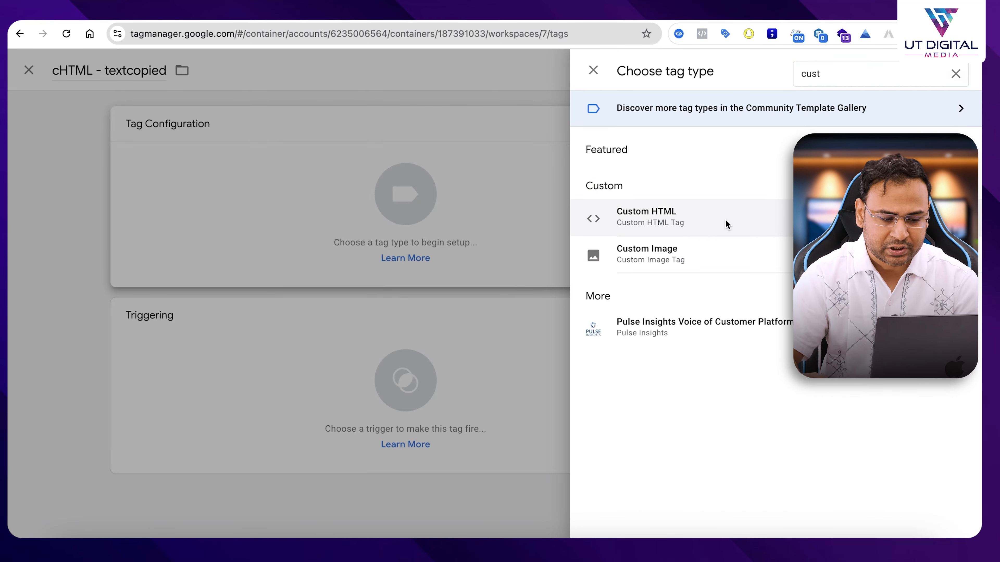
left_click(645, 212)
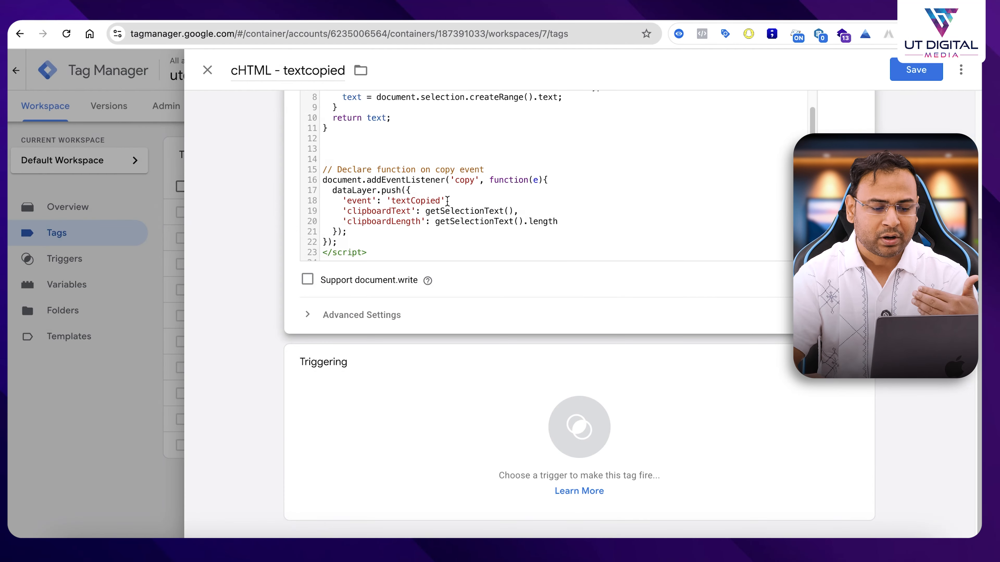
Assign the All Pages trigger to the "cHTML - textcopied" tag and save it.
scroll(449, 192, "up", 5)
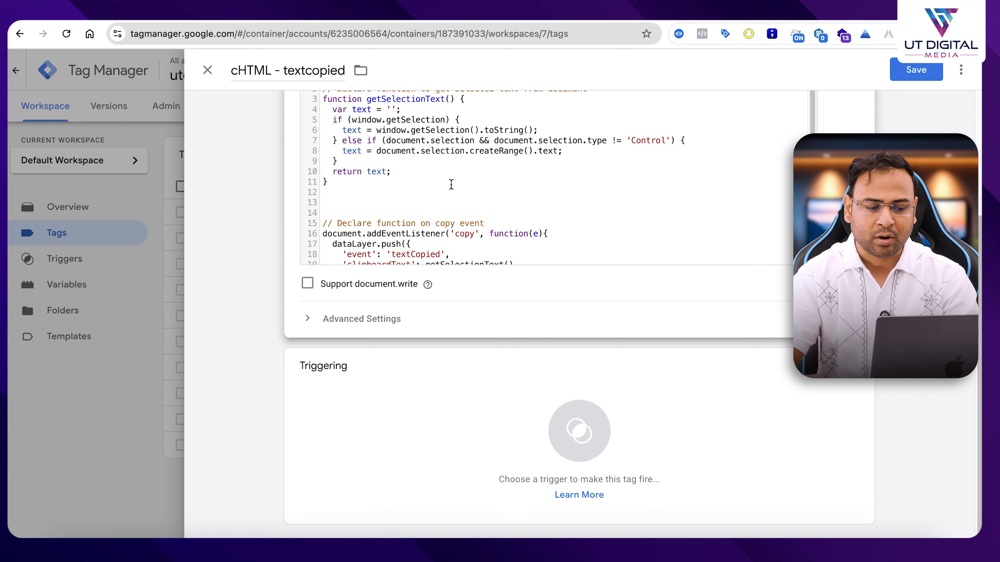
scroll(582, 271, "down", 5)
left_click(474, 355)
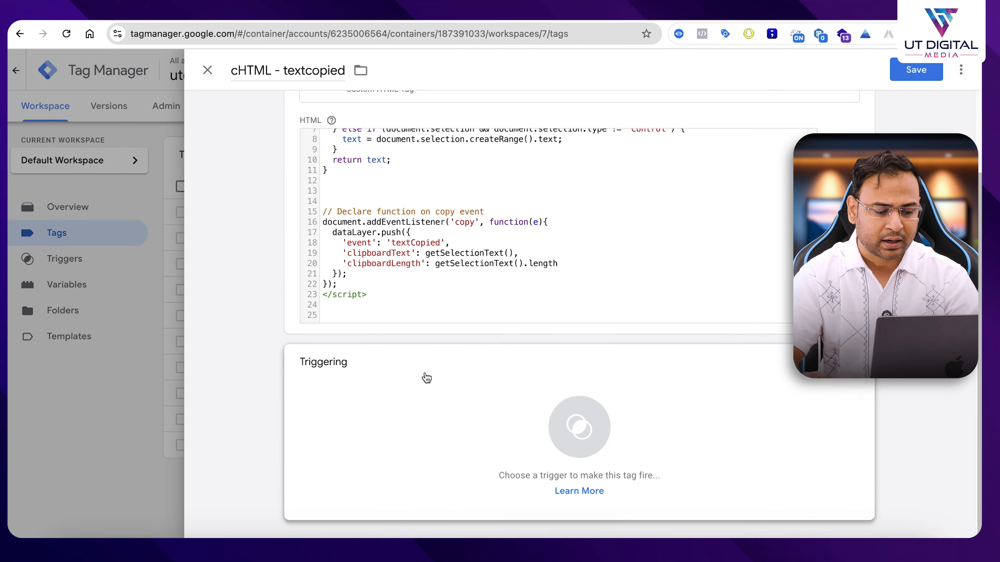
left_click(575, 128)
left_click(912, 70)
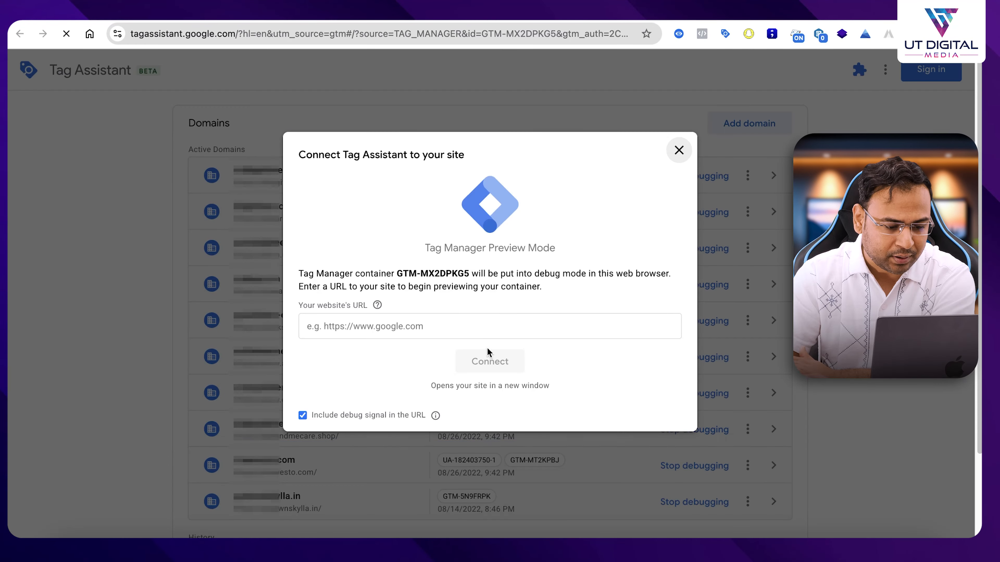
left_click(448, 328)
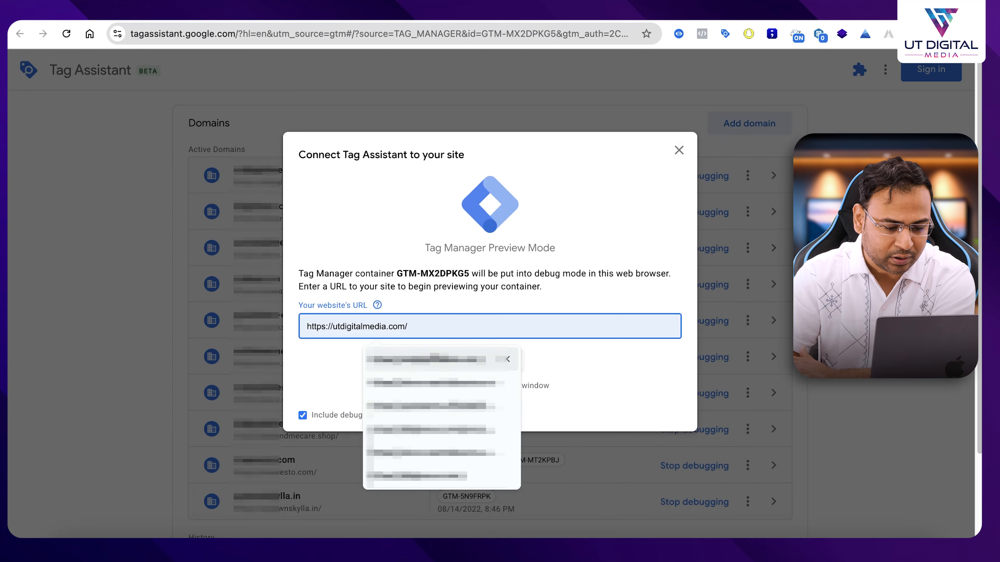
left_click(434, 357)
left_click(496, 361)
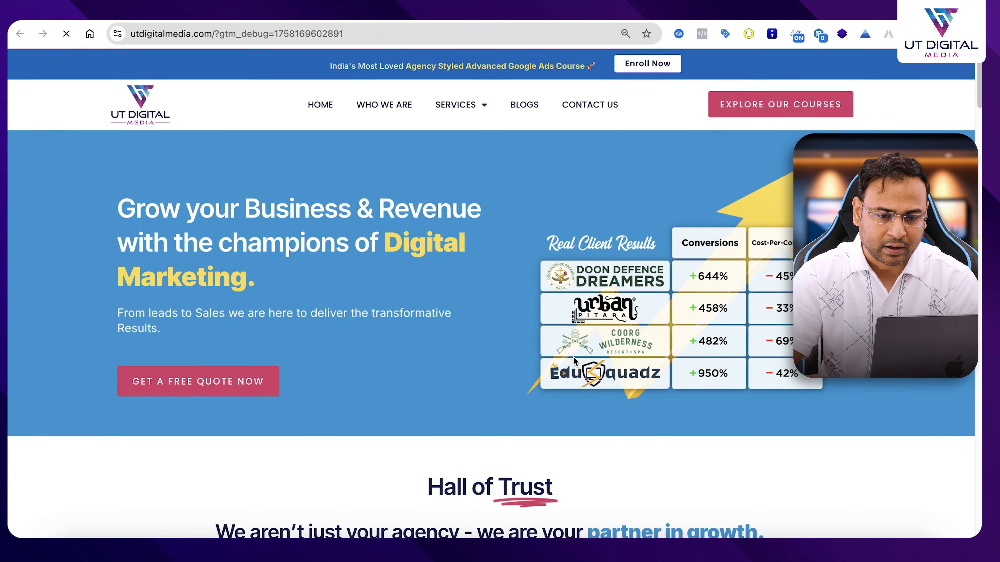
left_click(827, 13)
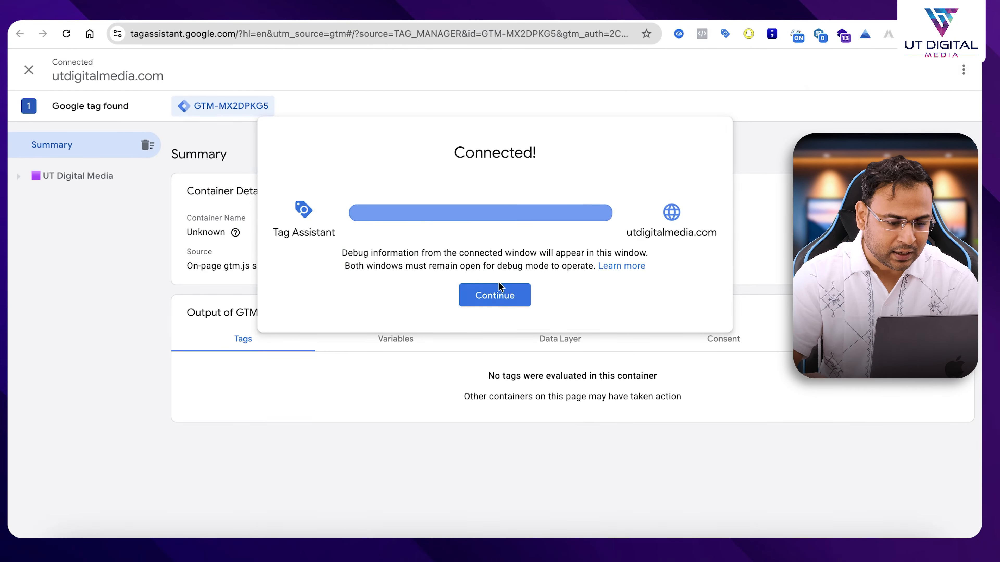
left_click(497, 291)
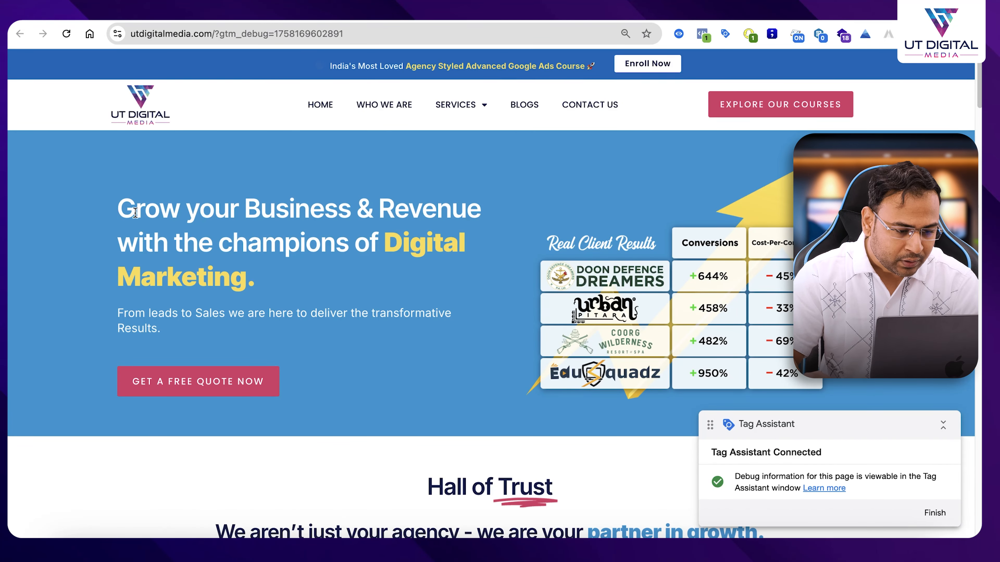
Copy the "Grow your Business & Revenue" heading text on the home page and open the textCopied event in Tag Assistant.
left_click_drag(118, 211, 479, 212)
right_click(366, 212)
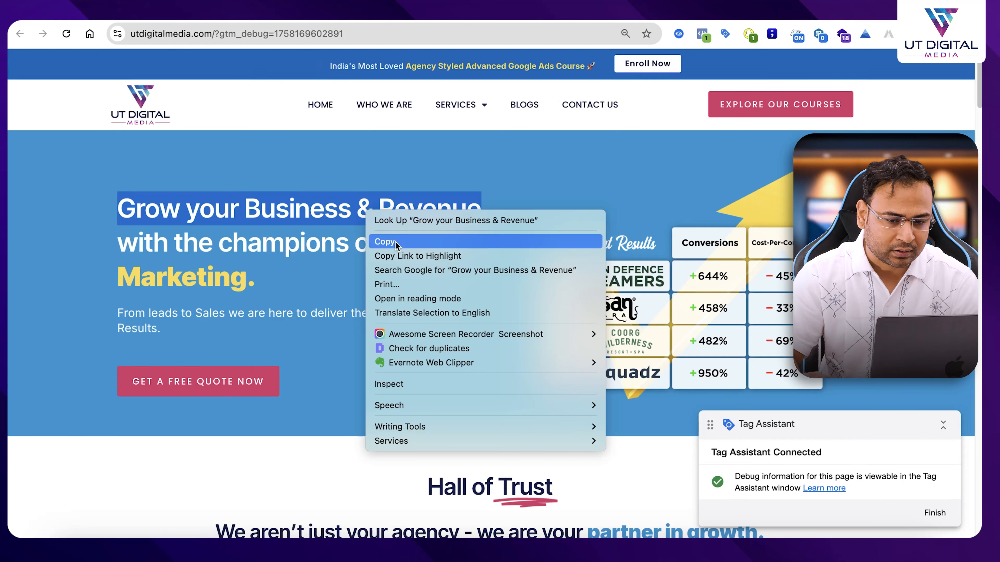
left_click(395, 242)
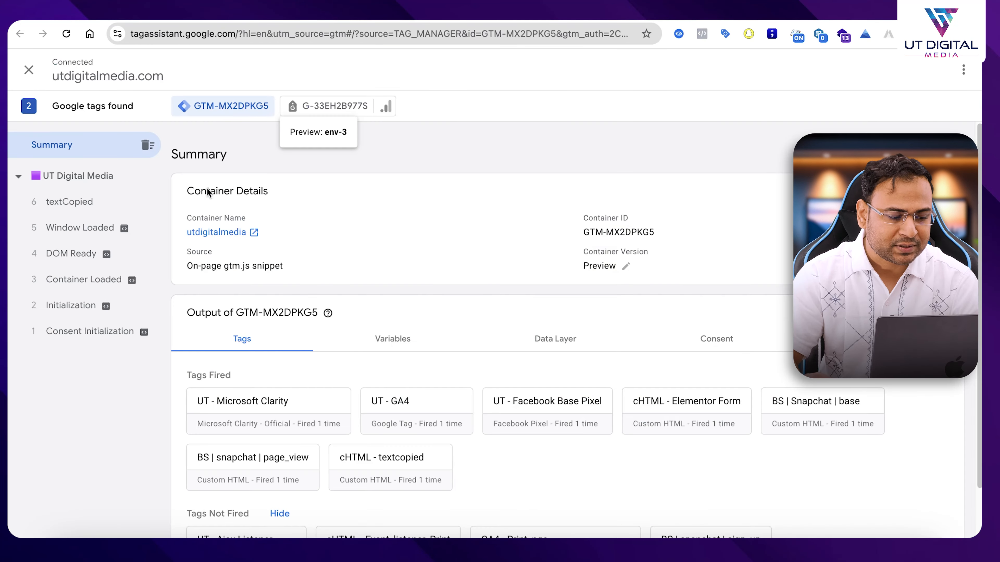
left_click(39, 202)
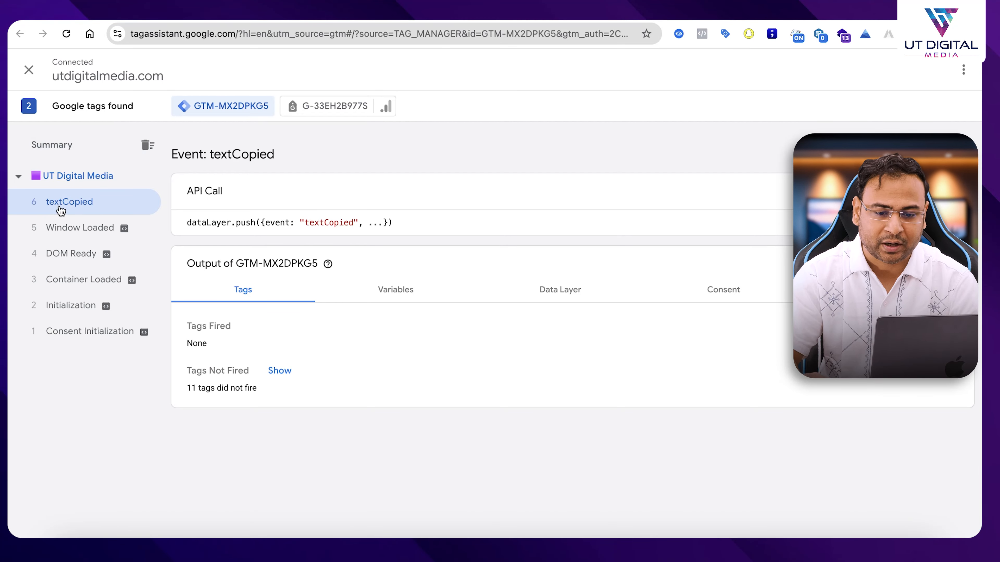
Check the home page's recorded events in the datalayer checker extension and close it.
left_click(849, 21)
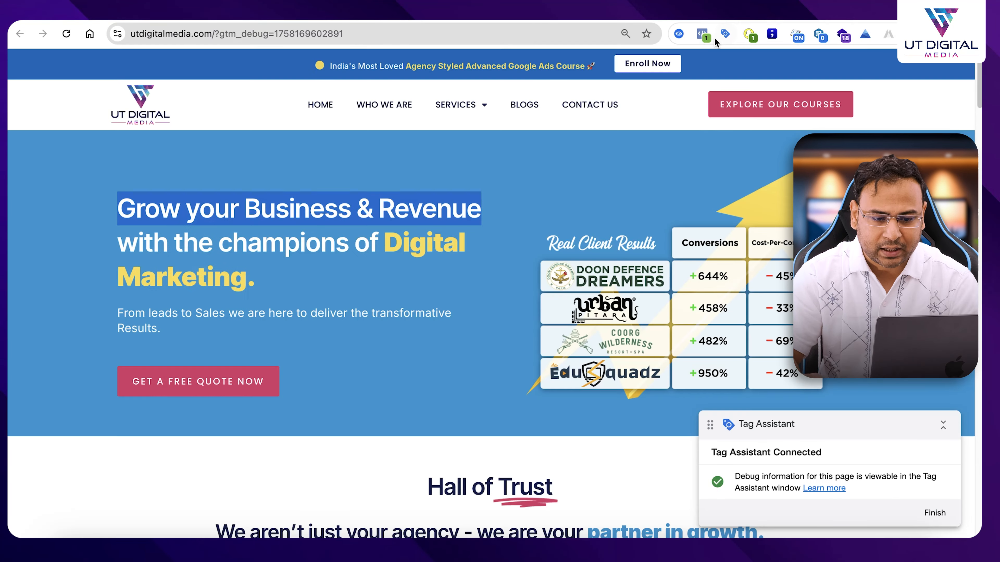
left_click(683, 36)
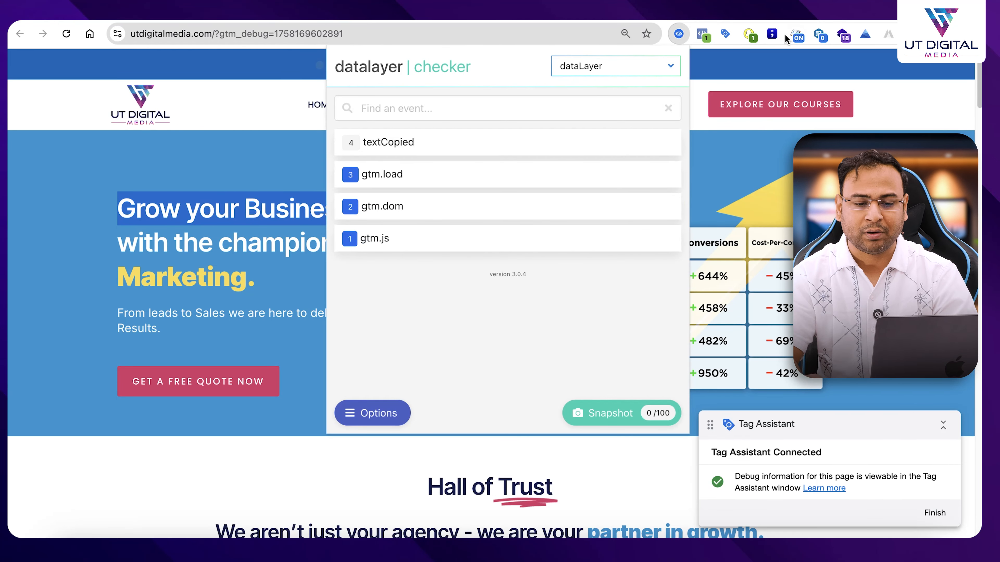
left_click(809, 19)
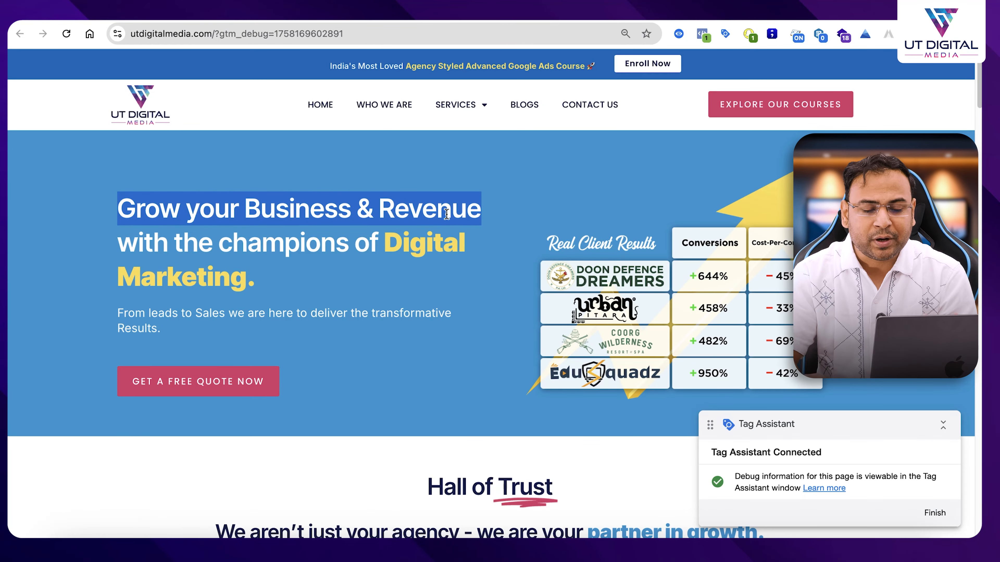
key("super+c")
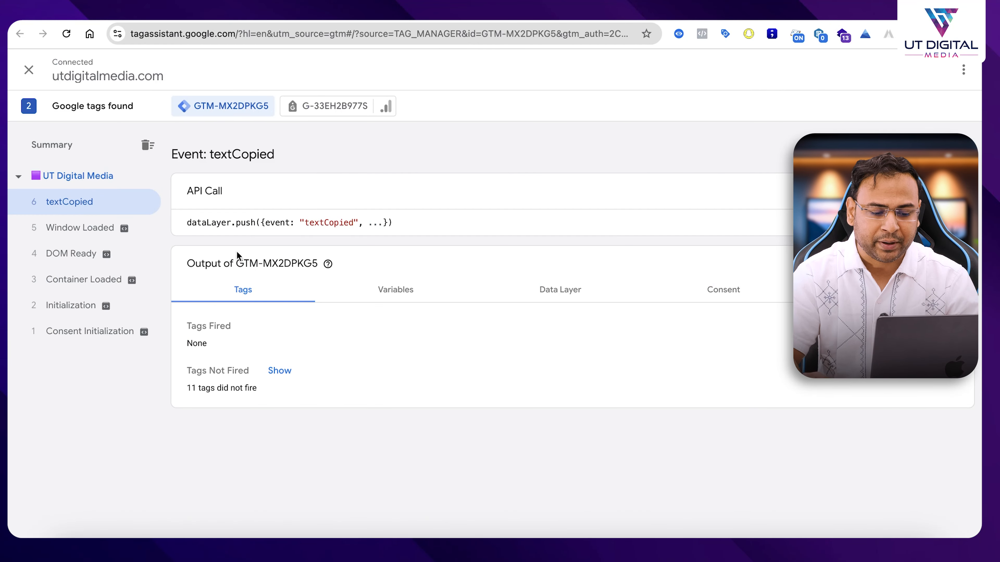
Inspect the textCopied event's data layer values in Tag Assistant and copy the key name clipboardText.
left_click(543, 291)
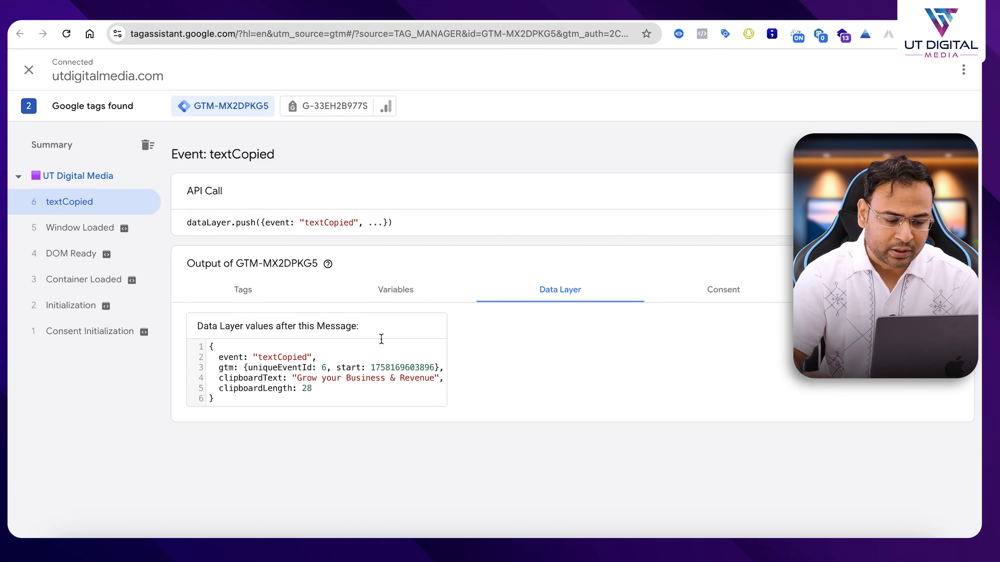
left_click_drag(257, 357, 297, 357)
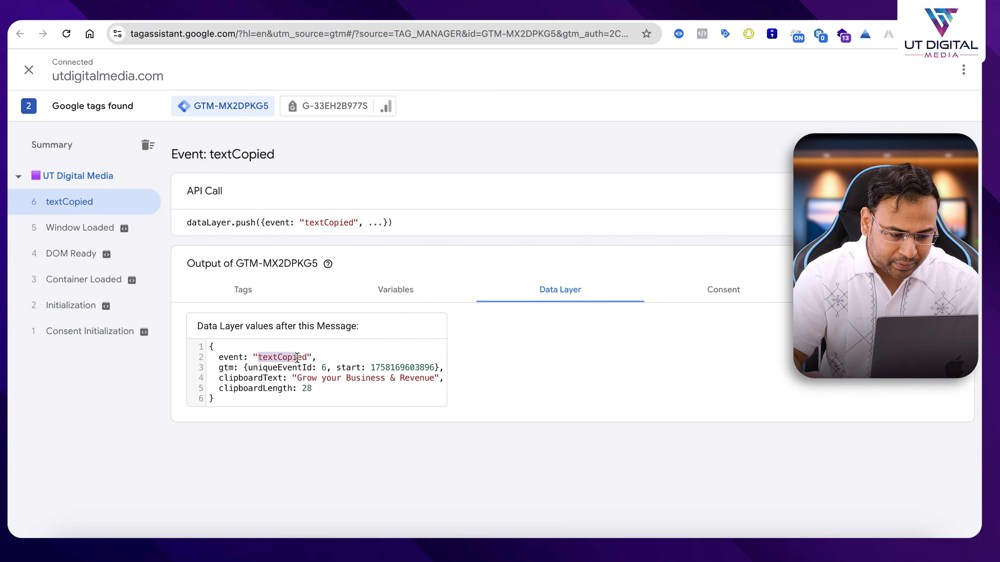
left_click(405, 368)
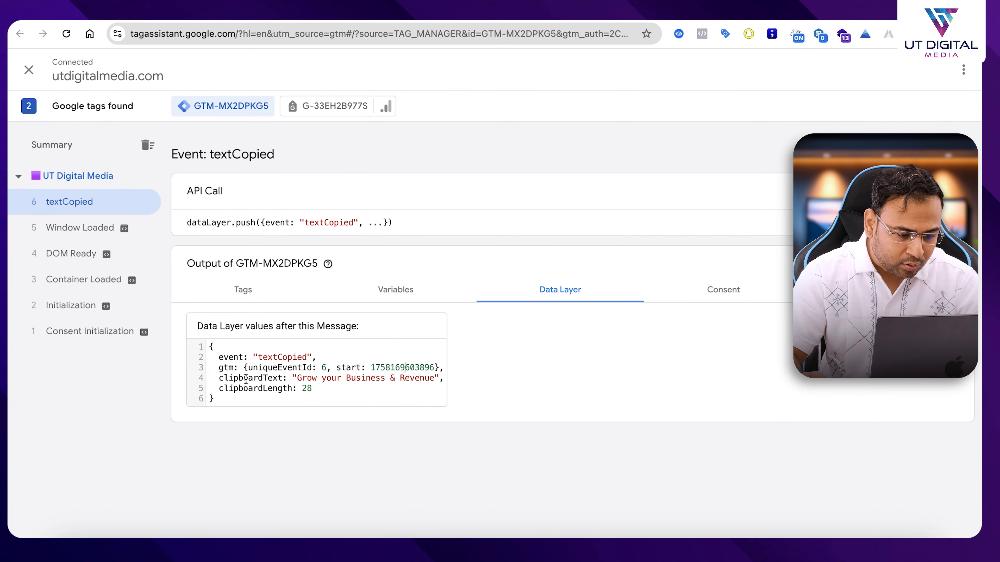
left_click_drag(218, 378, 432, 377)
left_click(309, 385)
mouse_move(224, 379)
left_mouse_down()
mouse_move(274, 380)
mouse_move(217, 378)
left_mouse_up()
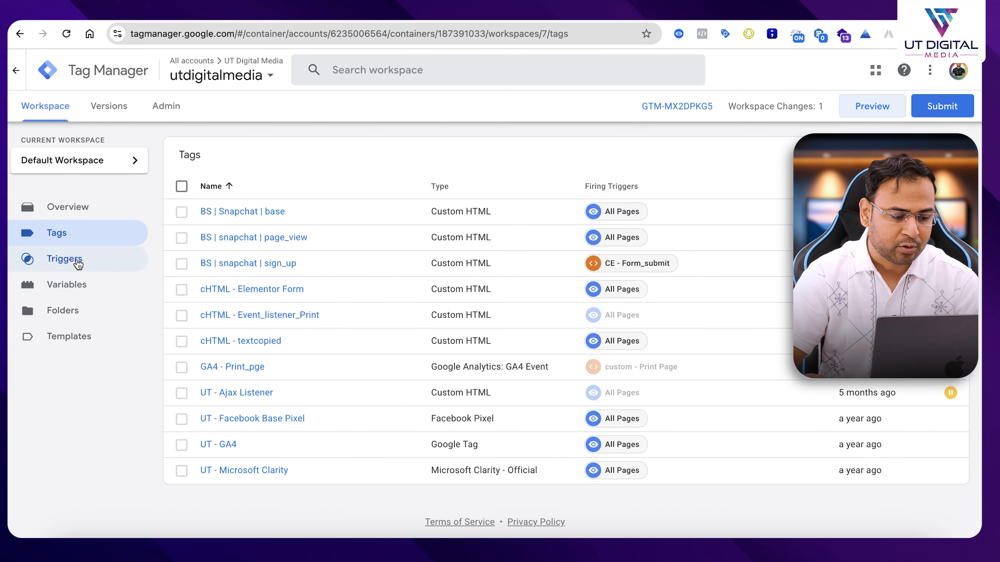
Create a new user-defined variable in Google Tag Manager named "dlv - clipboardText".
left_click(75, 264)
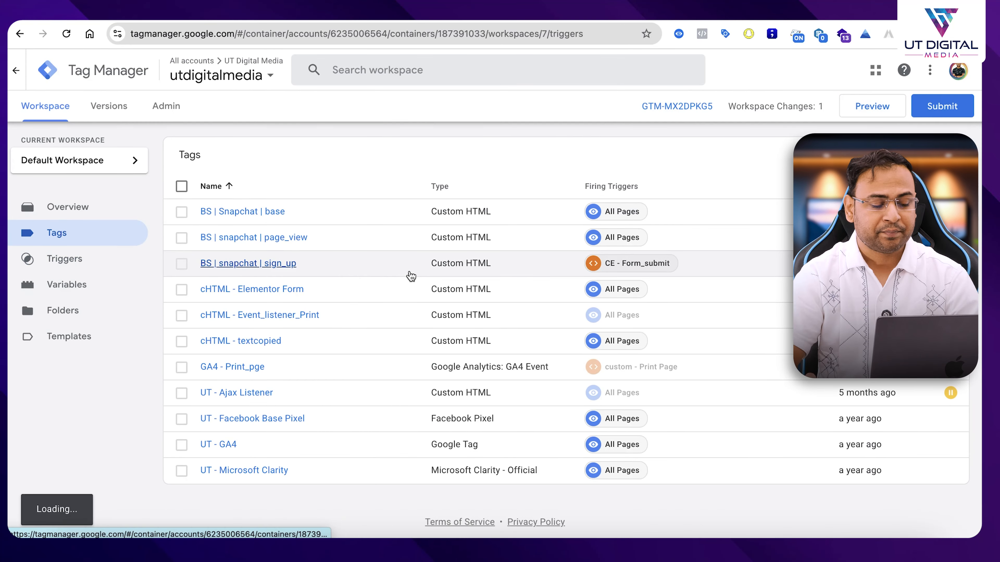
left_click(51, 284)
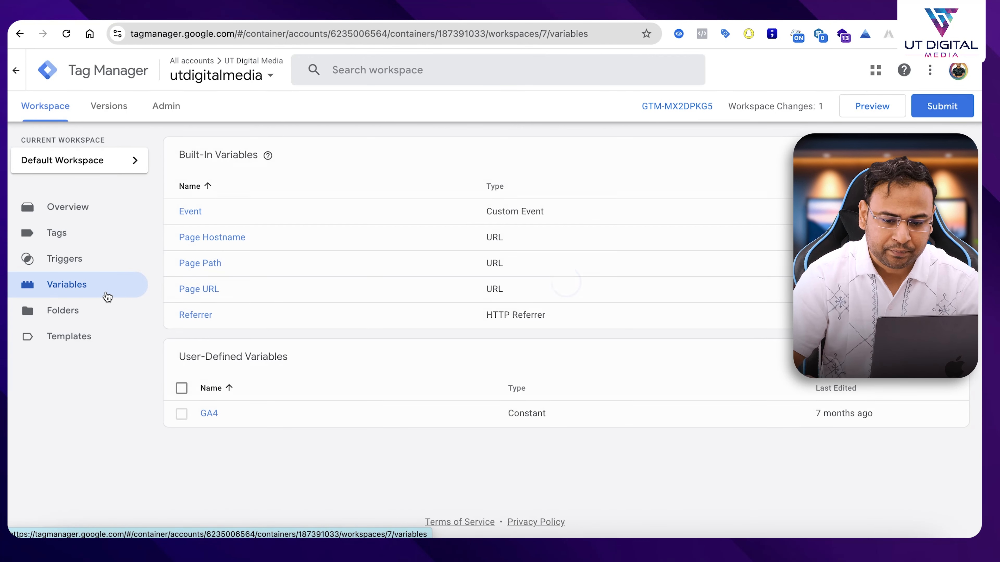
left_click(948, 357)
left_click(274, 71)
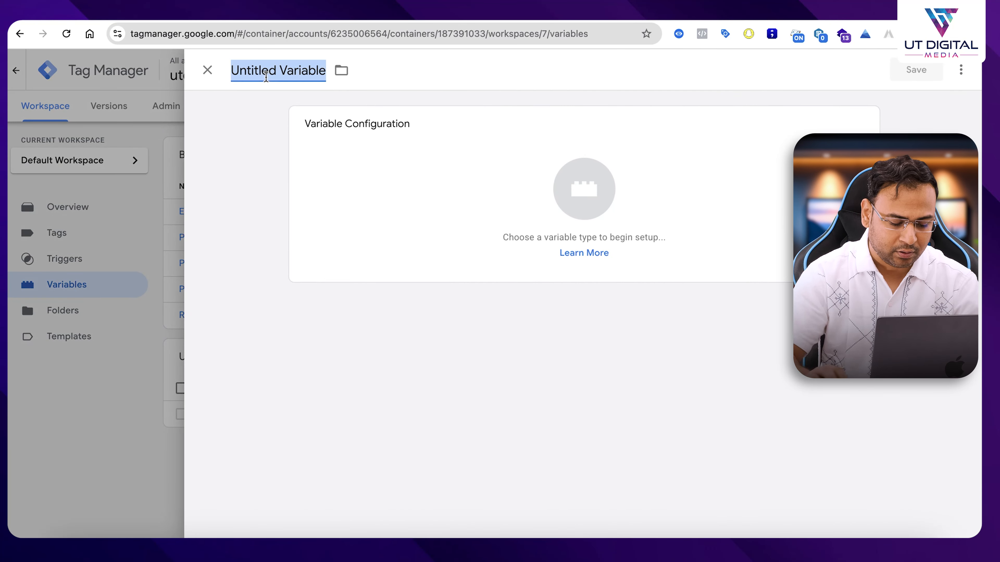
type("dlv -")
key("super+v")
Set the variable type to Data Layer Variable with the data layer variable name clipboardText, and save it.
left_click(415, 200)
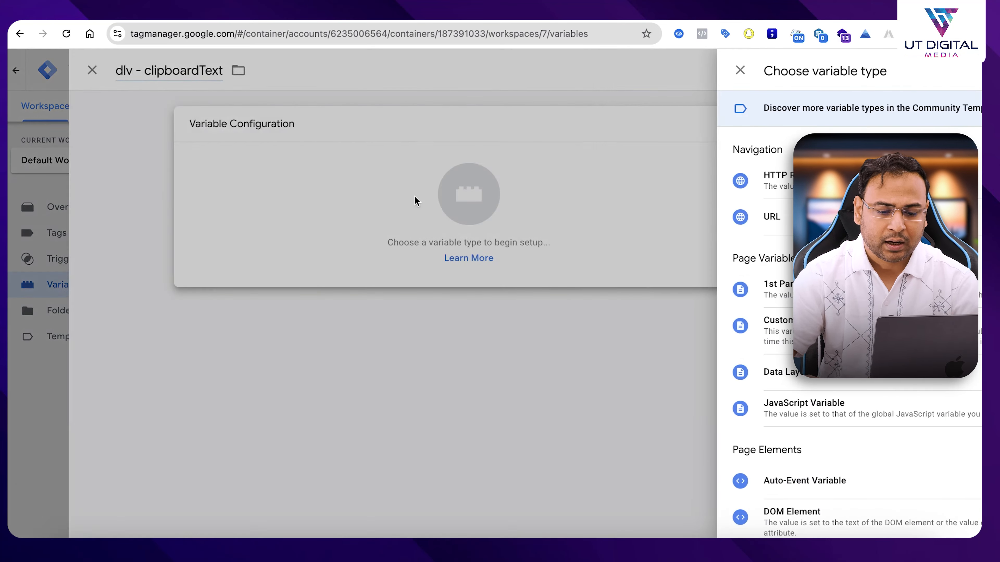
left_click(961, 71)
type("data")
left_click(672, 217)
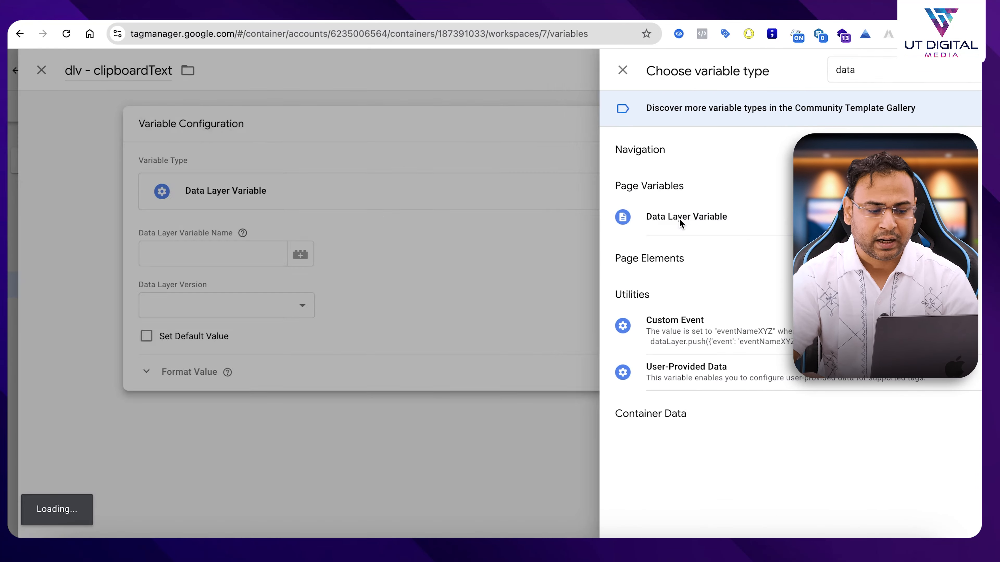
left_click(393, 261)
key("super+v")
left_click(914, 73)
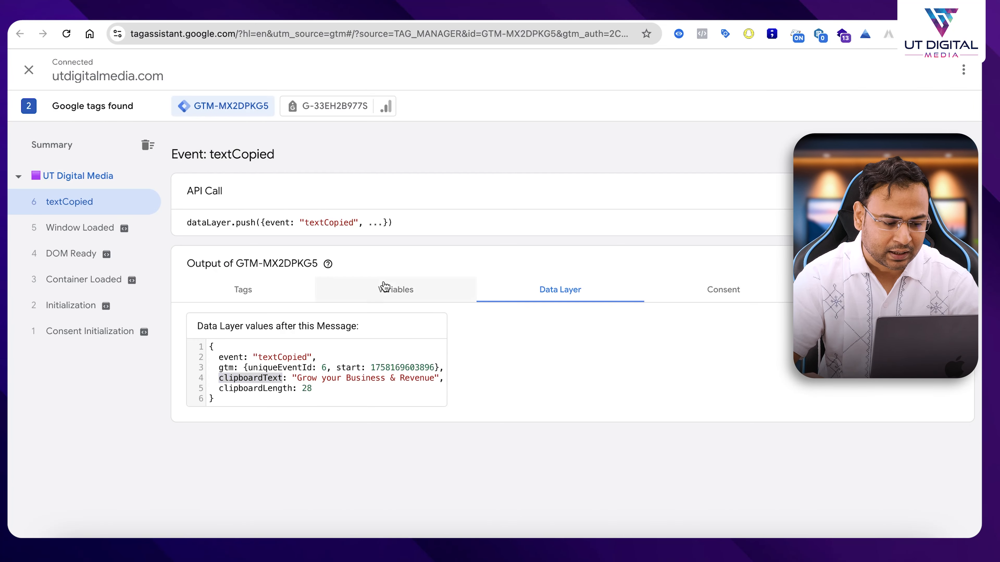
Compare the textCopied event's variables with its data layer values in Tag Assistant.
left_click(332, 286)
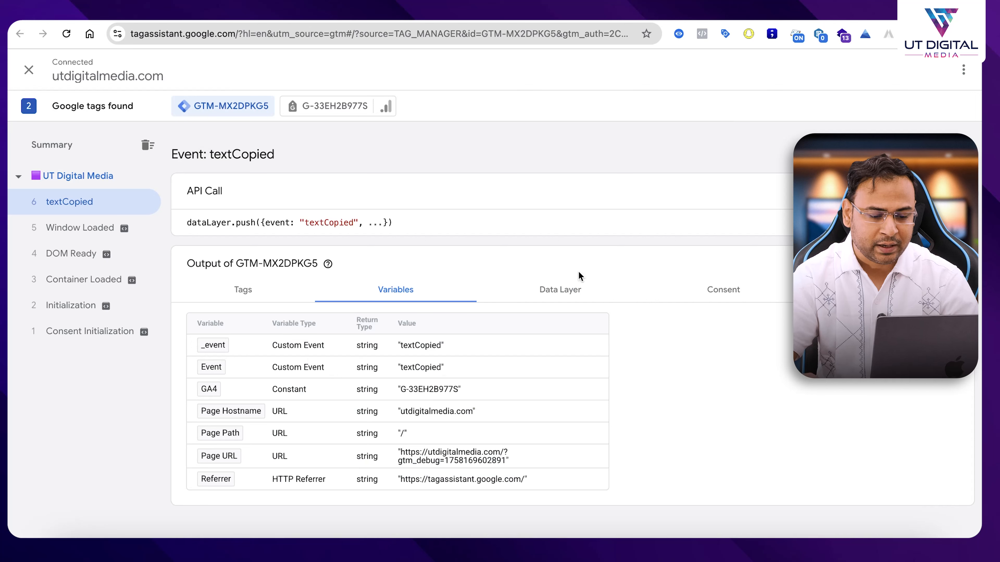
left_click(560, 290)
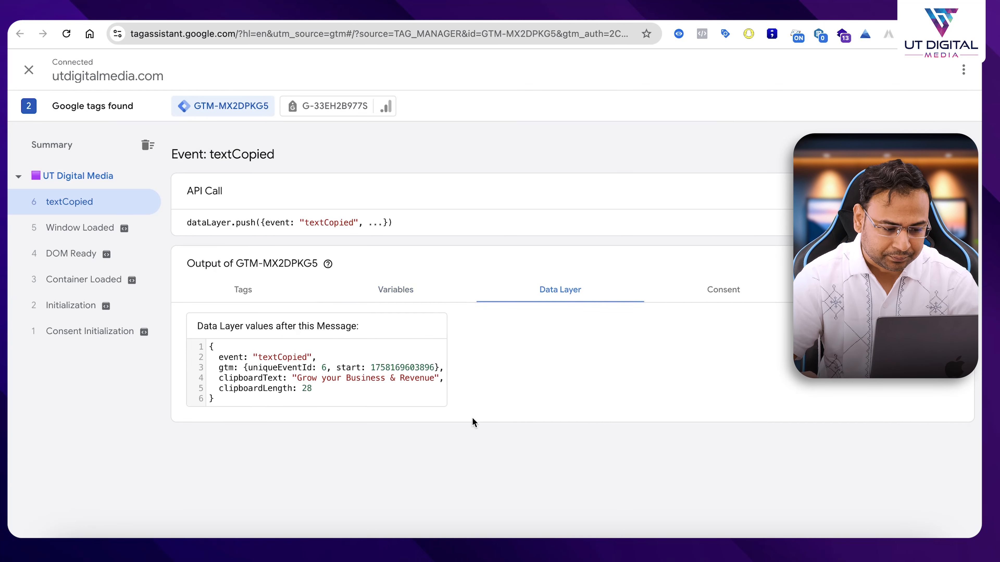
double_click(278, 380)
left_click(396, 290)
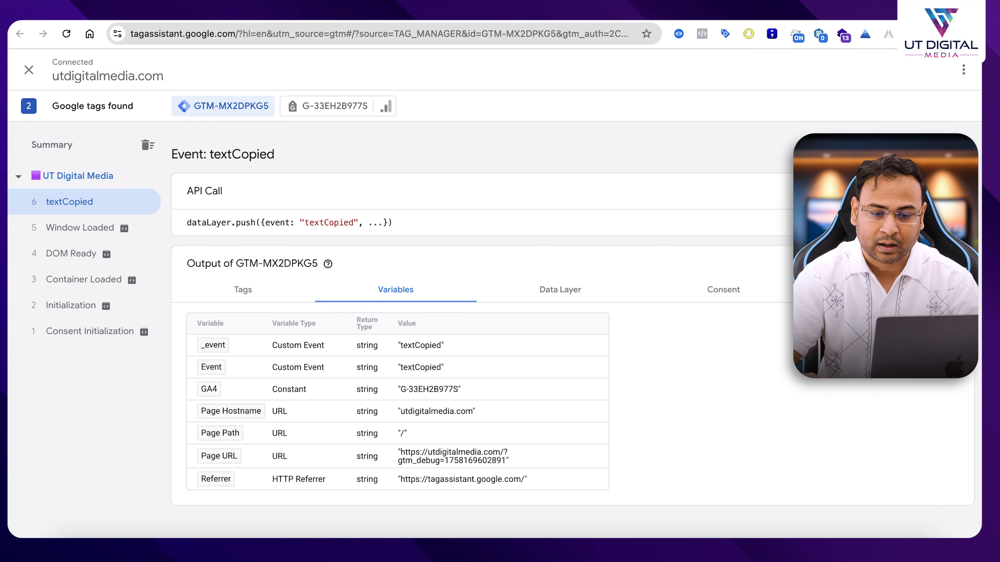
left_click(747, 9)
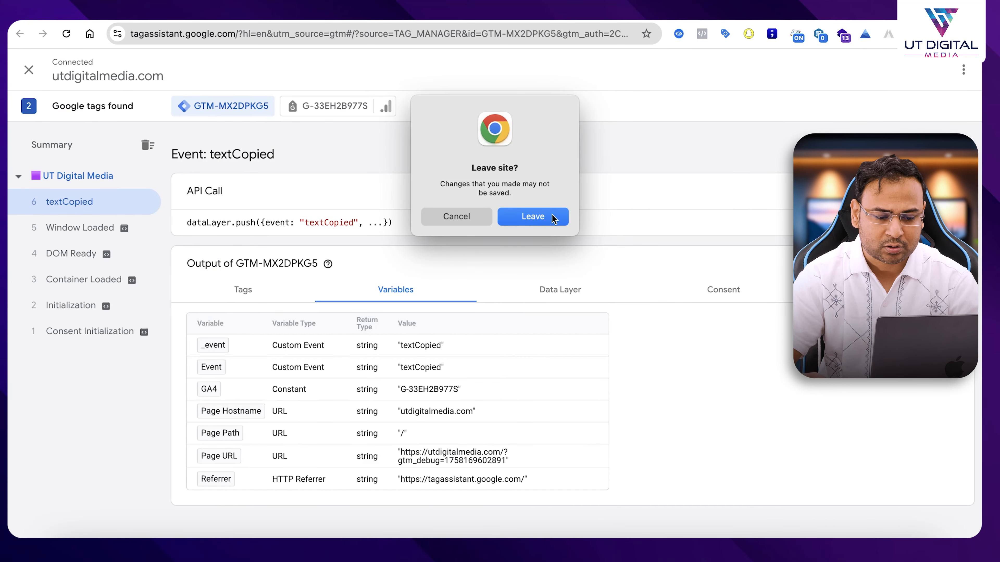
left_click(552, 216)
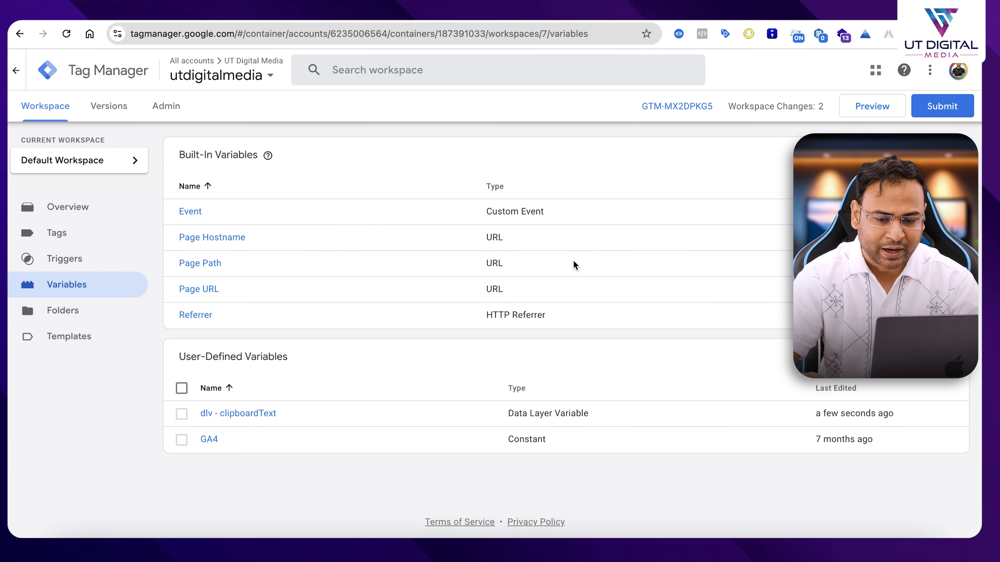
left_click(871, 105)
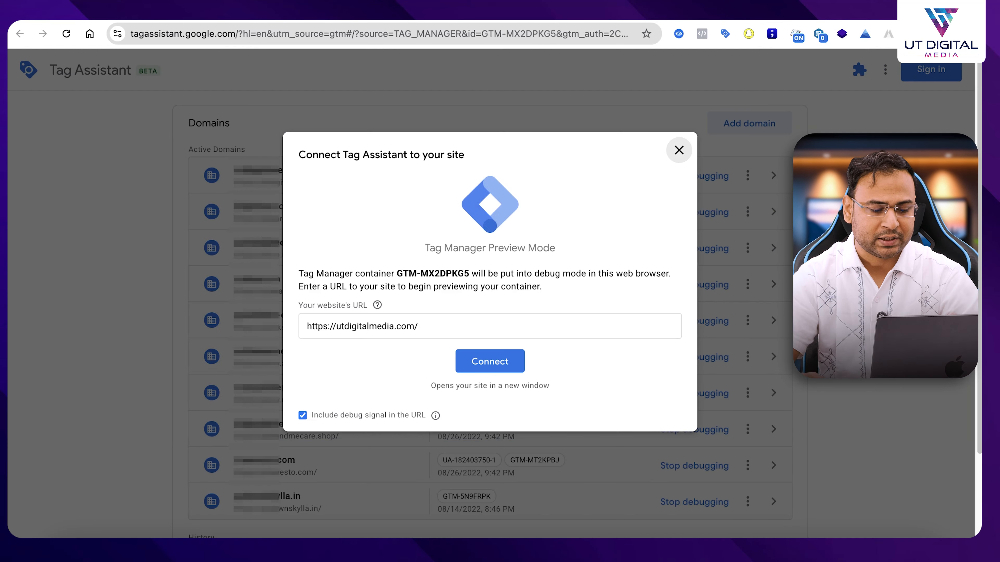
left_click(489, 361)
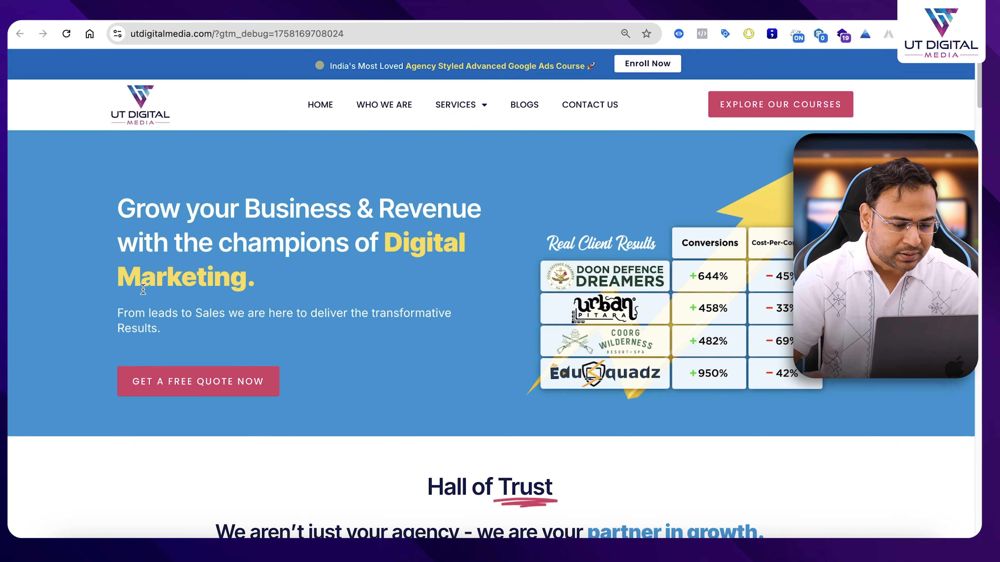
Copy the heading text "Digital Marketing." on the previewed website page.
left_click_drag(385, 236, 448, 294)
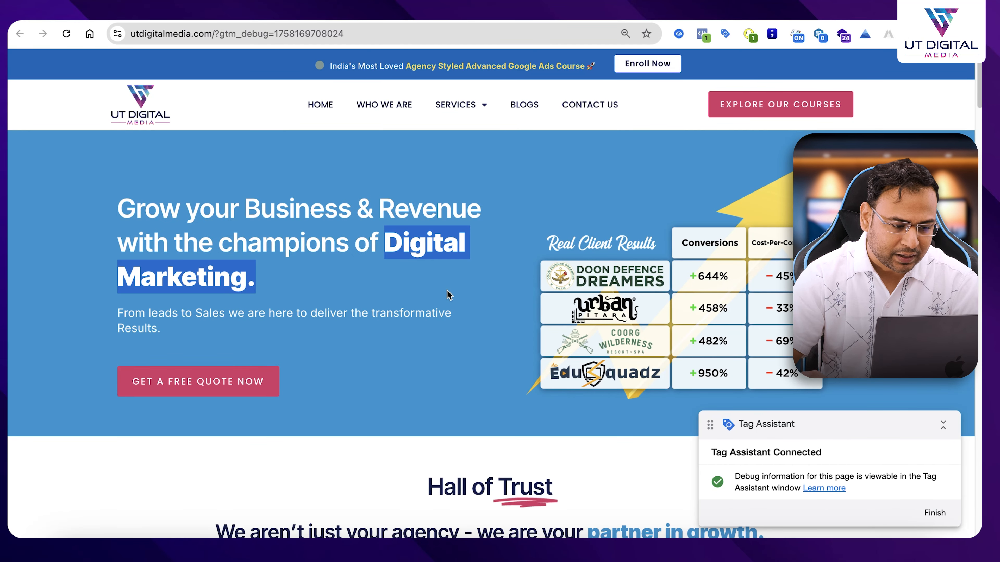
right_click(275, 282)
left_click(212, 309)
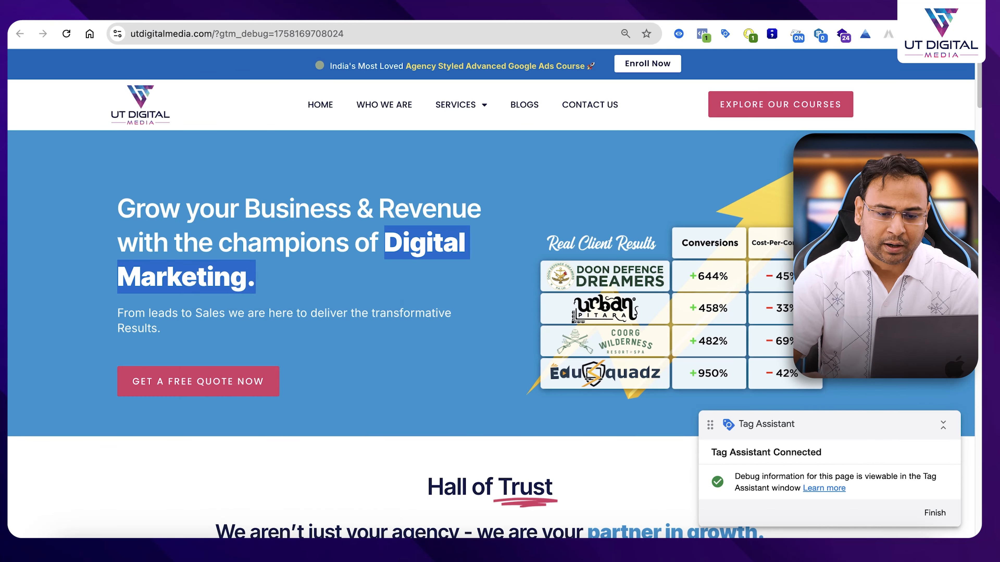
Continue into the connected Tag Assistant session and examine the fired tags and variable values of the textCopied event.
key("ctrl+shift+Tab")
key("F4")
left_click(322, 252)
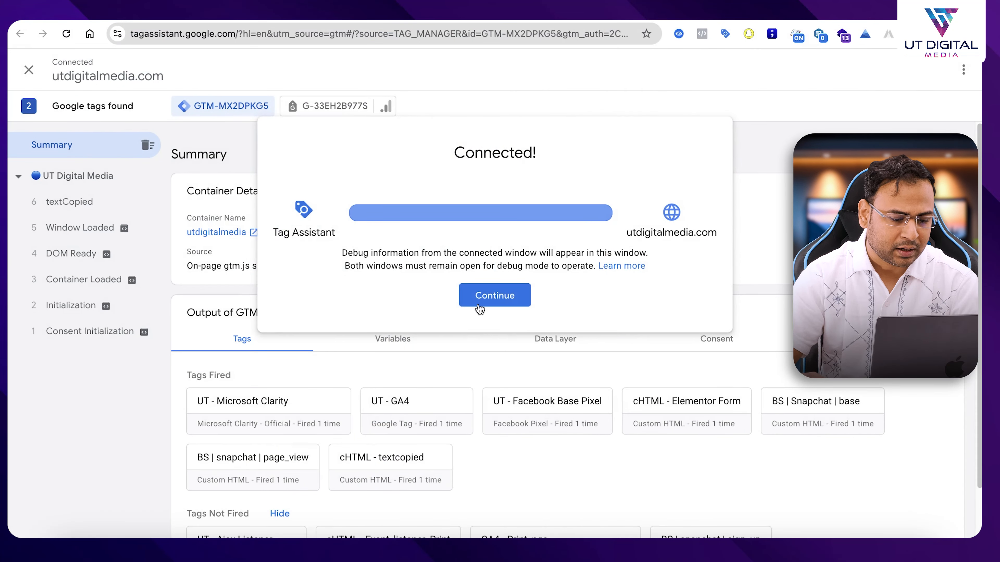
left_click(478, 306)
left_click(82, 205)
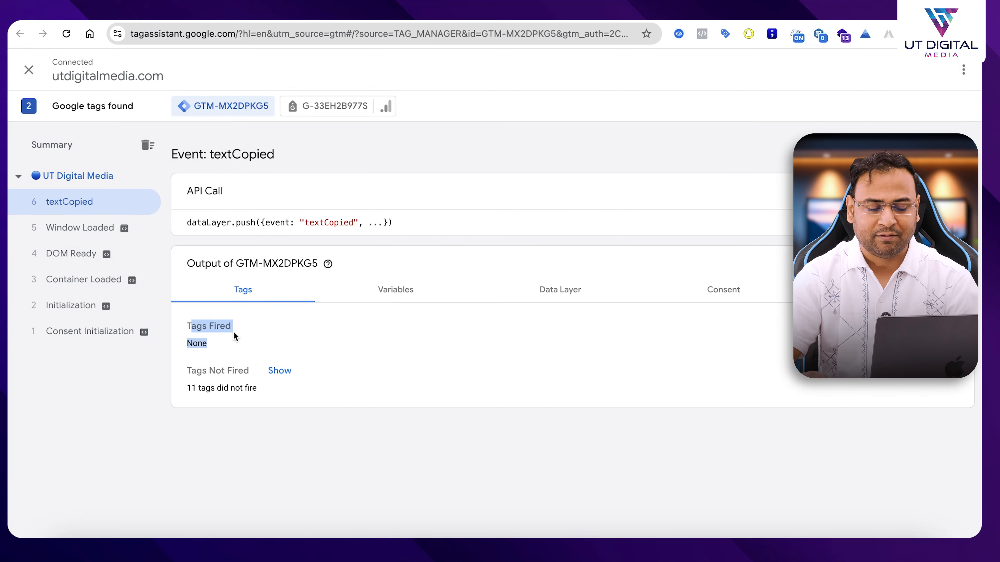
left_click(420, 296)
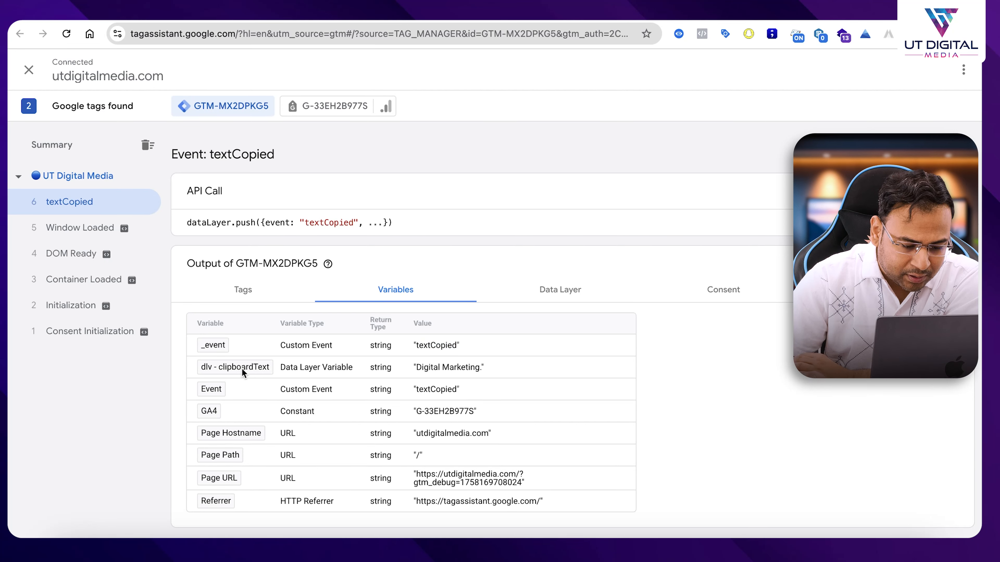
left_click(208, 412)
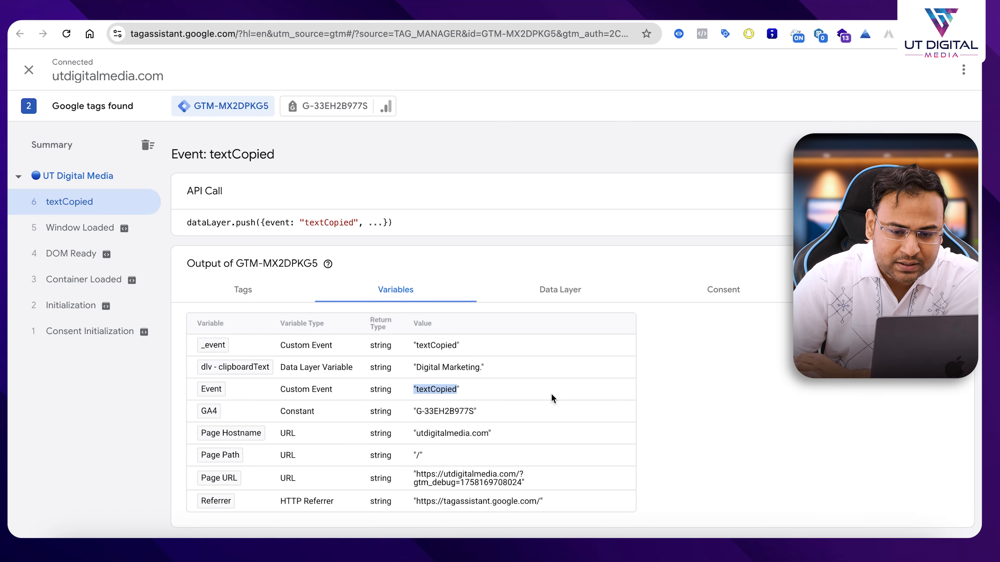
Switch to Tag Manager and create a new tag named "BS | GA4 | Text_copied".
key("ctrl+shift+Tab")
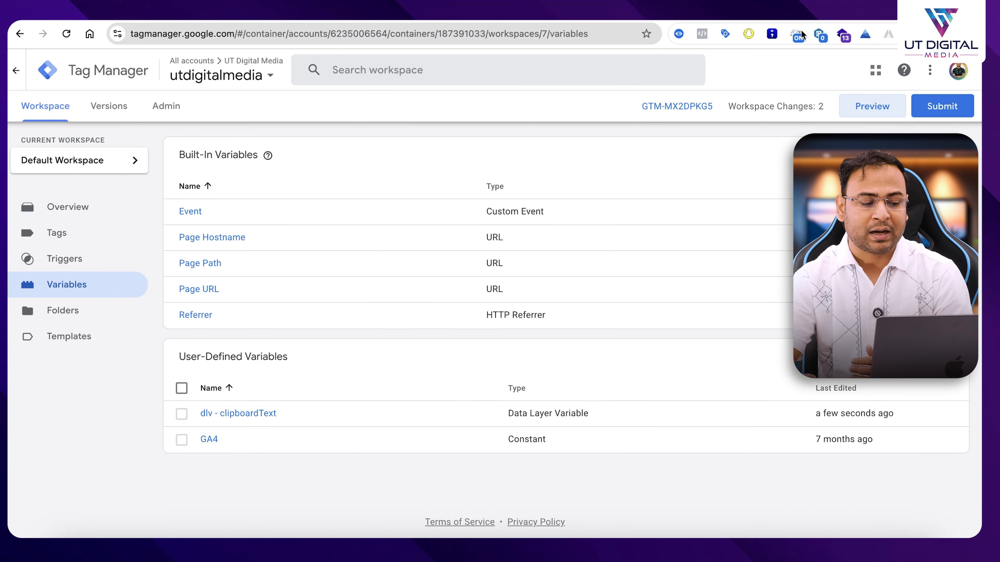
left_click(48, 232)
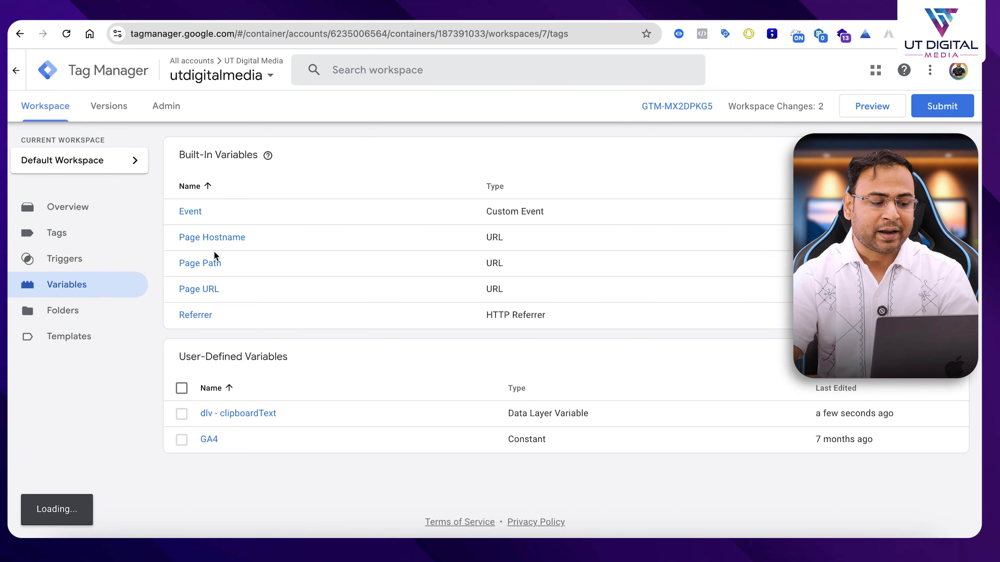
left_click(59, 235)
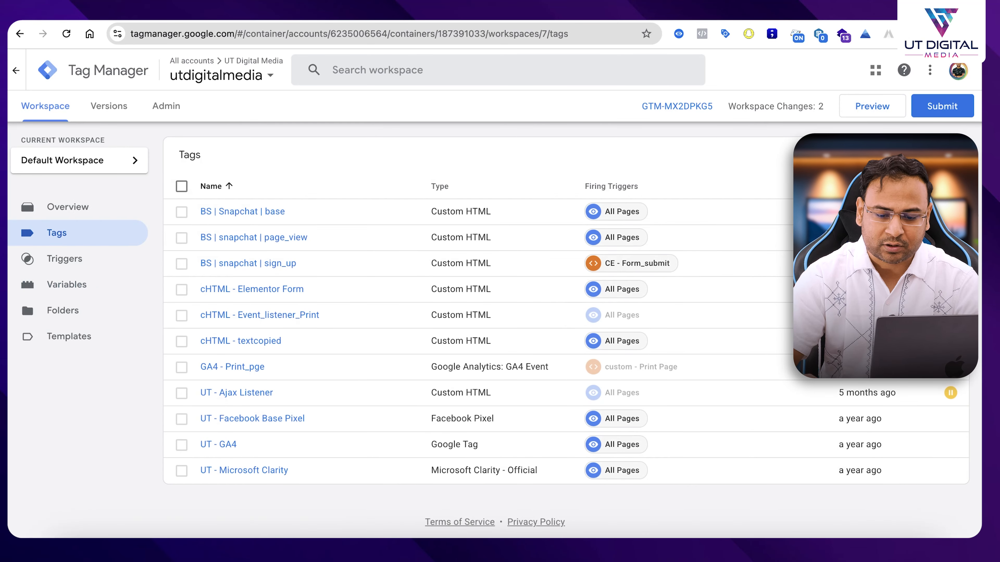
left_click(943, 154)
left_click(259, 70)
left_click(143, 370)
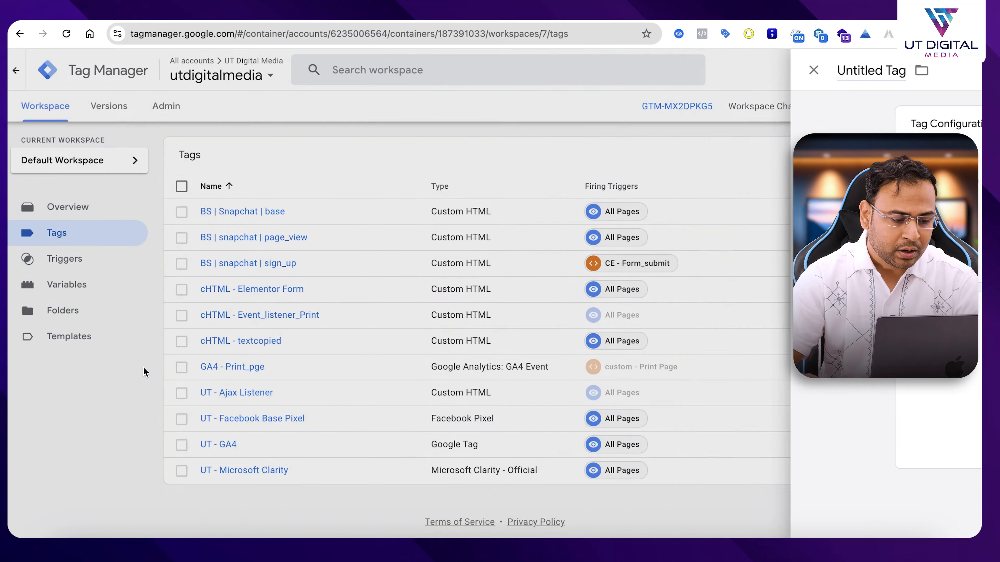
left_click(943, 155)
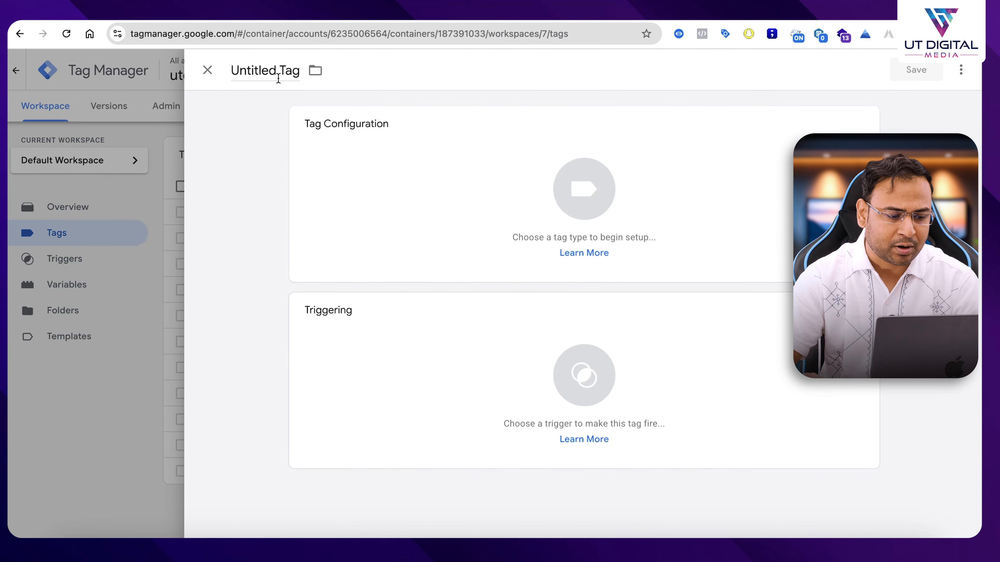
left_click(275, 71)
type("BS | GA4 | Text_c")
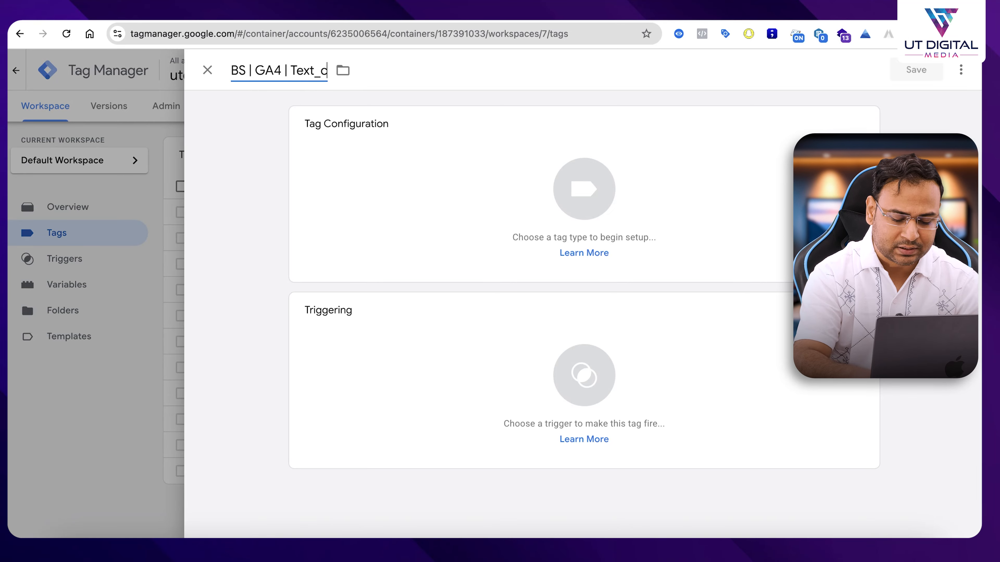
type("opied")
Set the tag type to Google Analytics: GA4 Event with measurement ID {{GA4}} and event name {{Event}}.
left_click(366, 172)
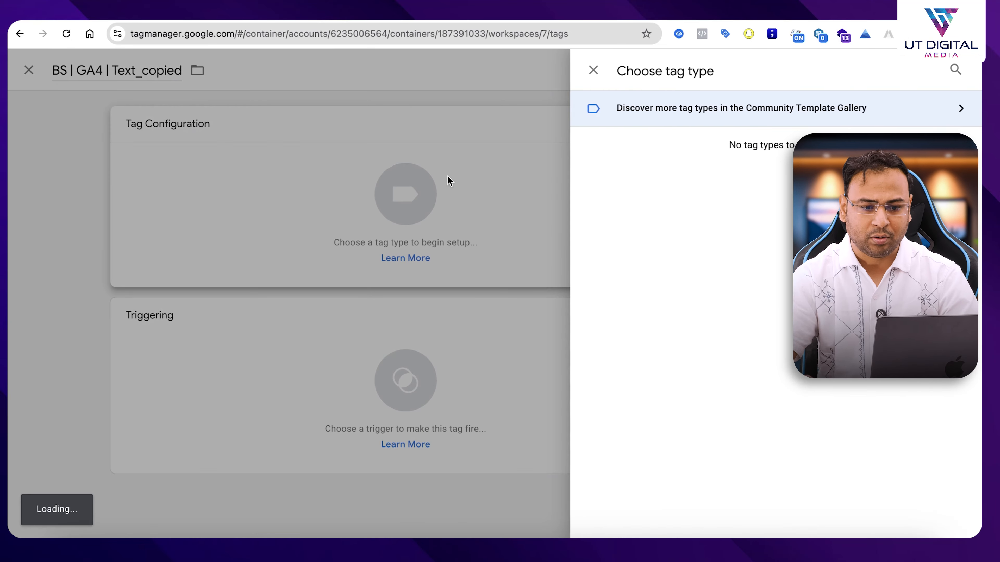
left_click(712, 181)
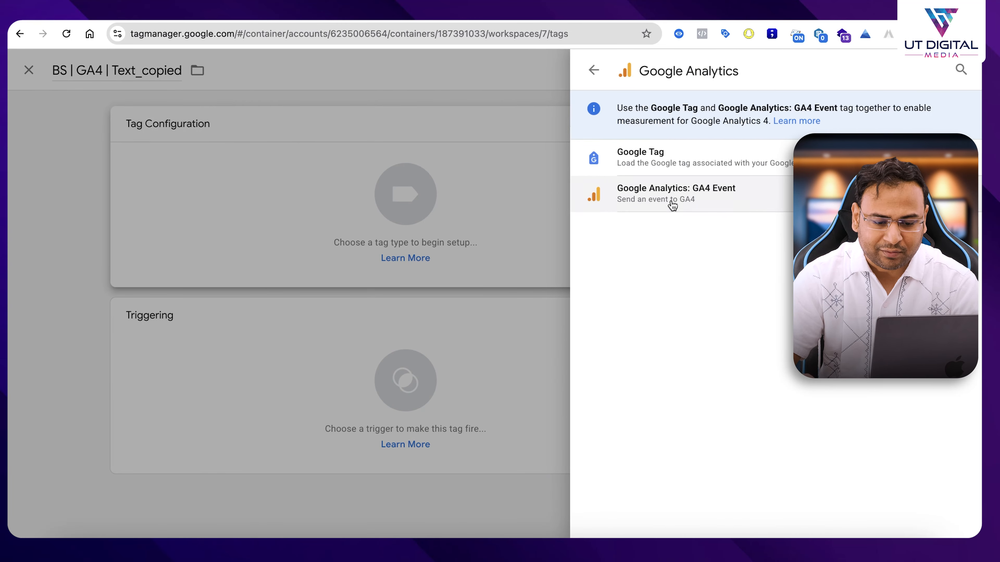
left_click(688, 193)
left_click(401, 265)
type("{{GA4}}")
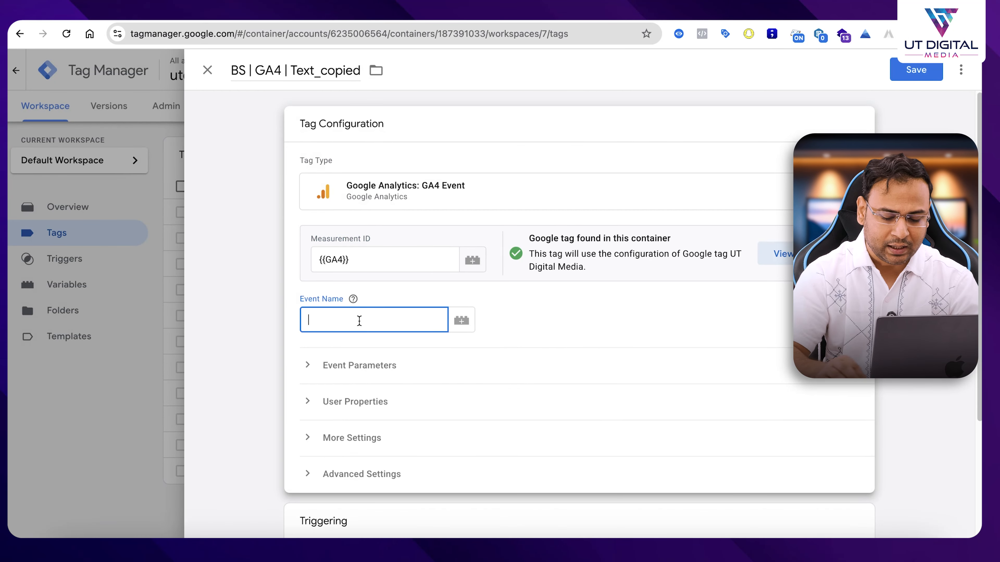
type("{{Event}}")
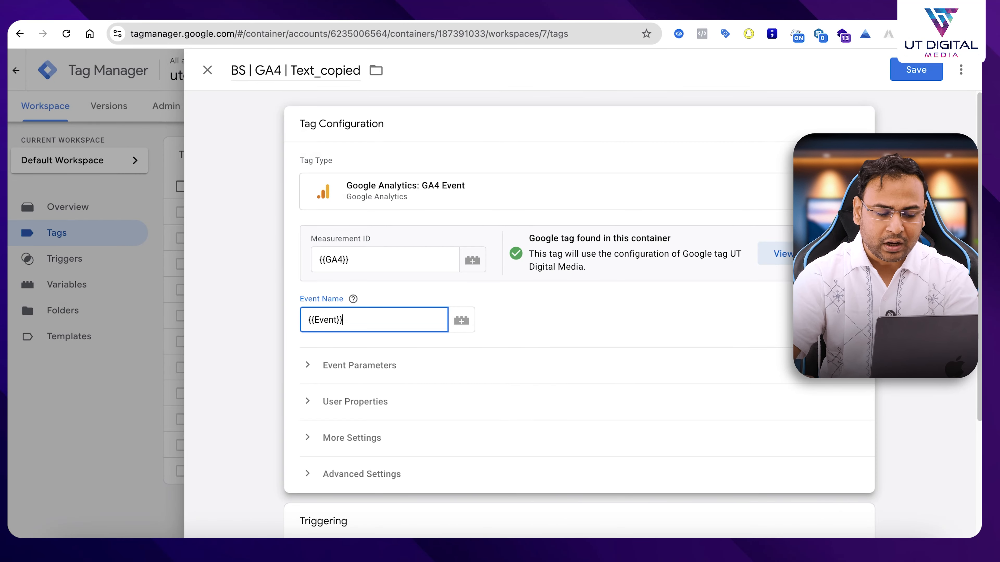
Add an event parameter named text_copied with the value {{dlv - clipboardText}} to the tag.
scroll(472, 346, "down", 1)
left_click(378, 332)
left_click(368, 374)
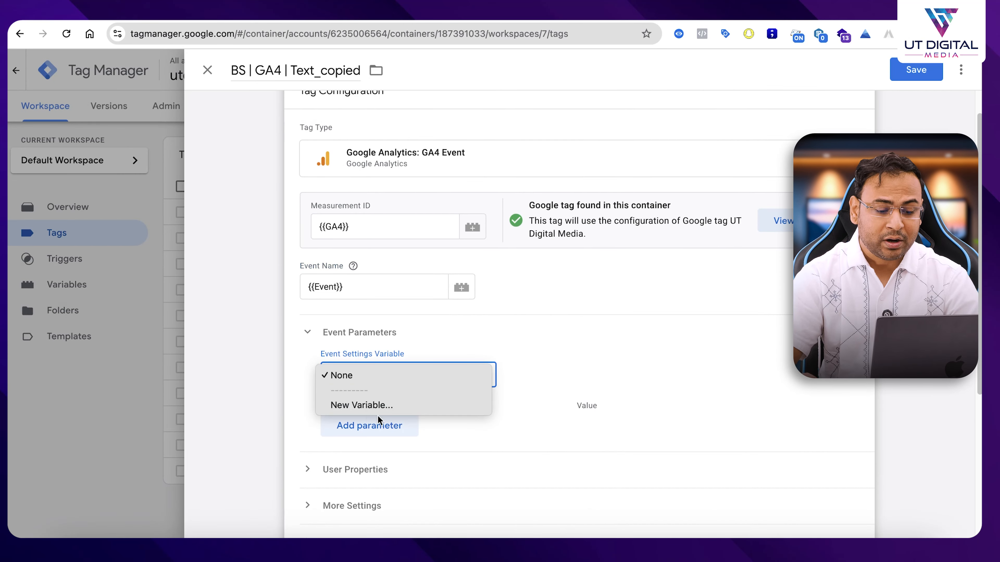
left_click(526, 423)
left_click(404, 432)
type("Text")
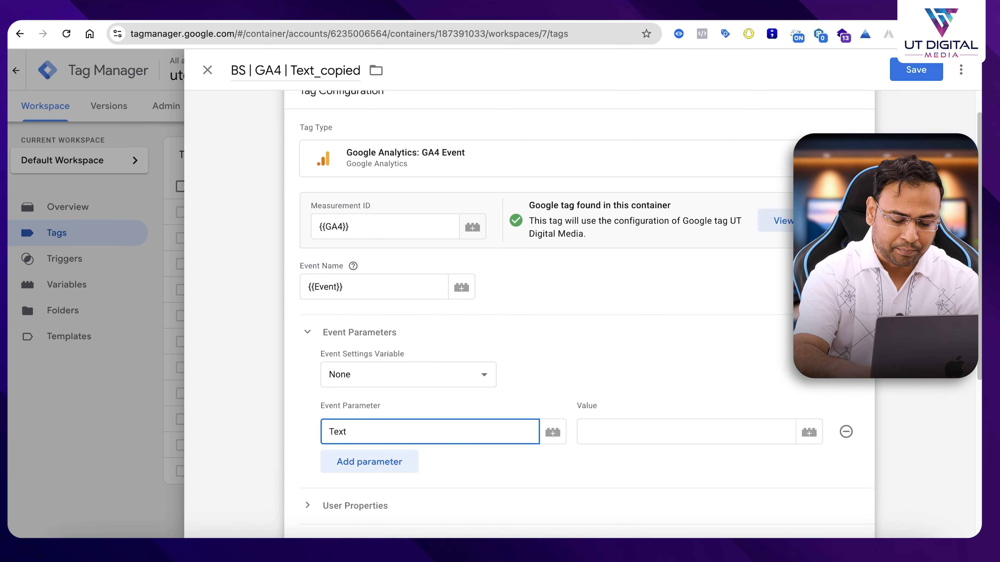
type("tex")
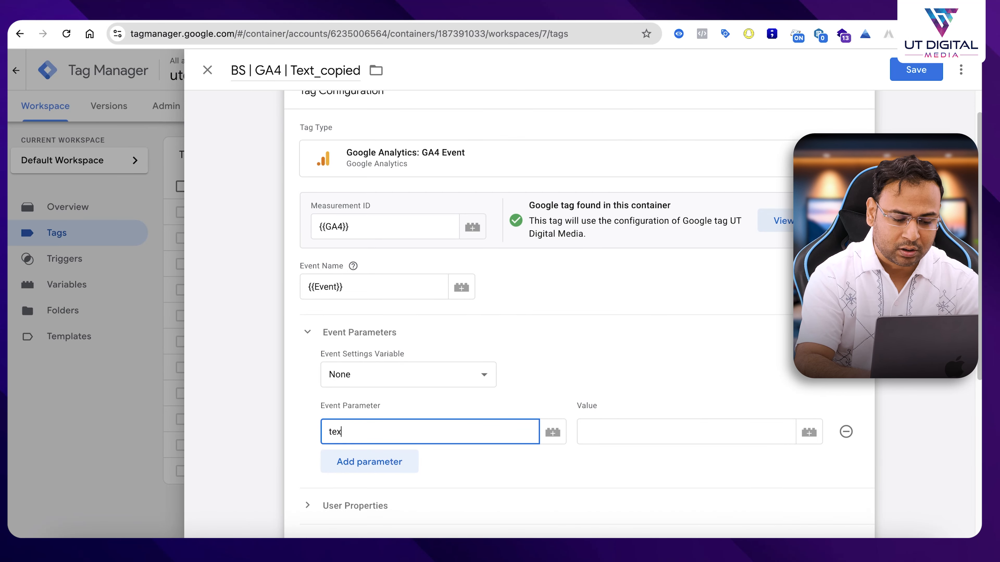
type("t_copied")
key("Tab")
key("Tab")
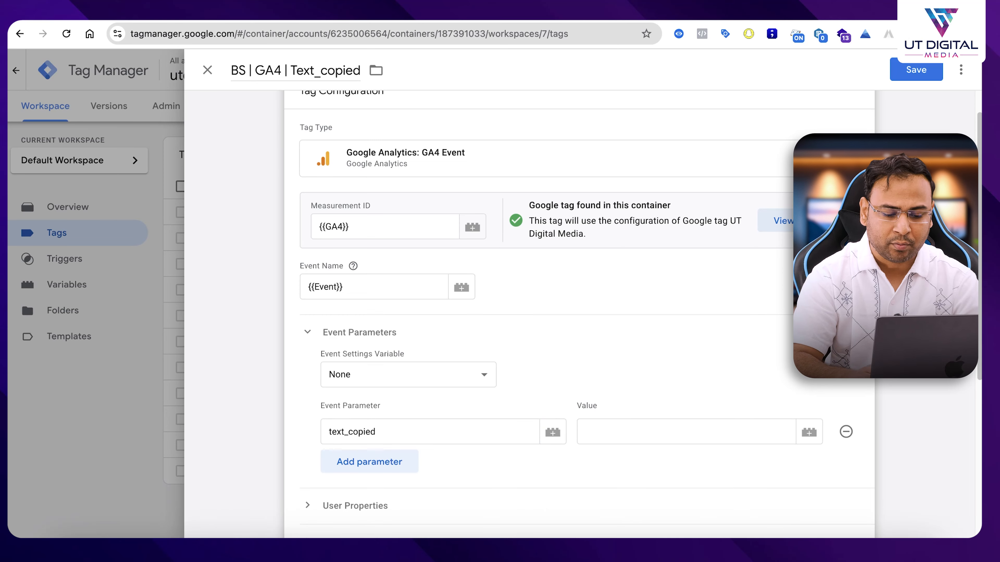
type("{{cl")
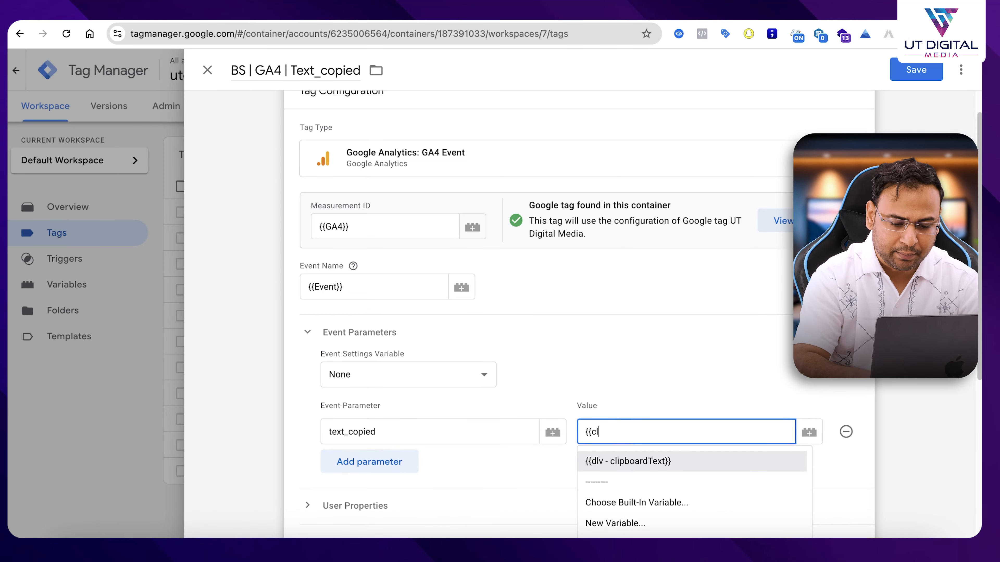
type("i")
key("Return")
Add a new trigger to the tag and name it "CE - textCopied", taking the event name from Tag Assistant.
scroll(606, 379, "down", 6)
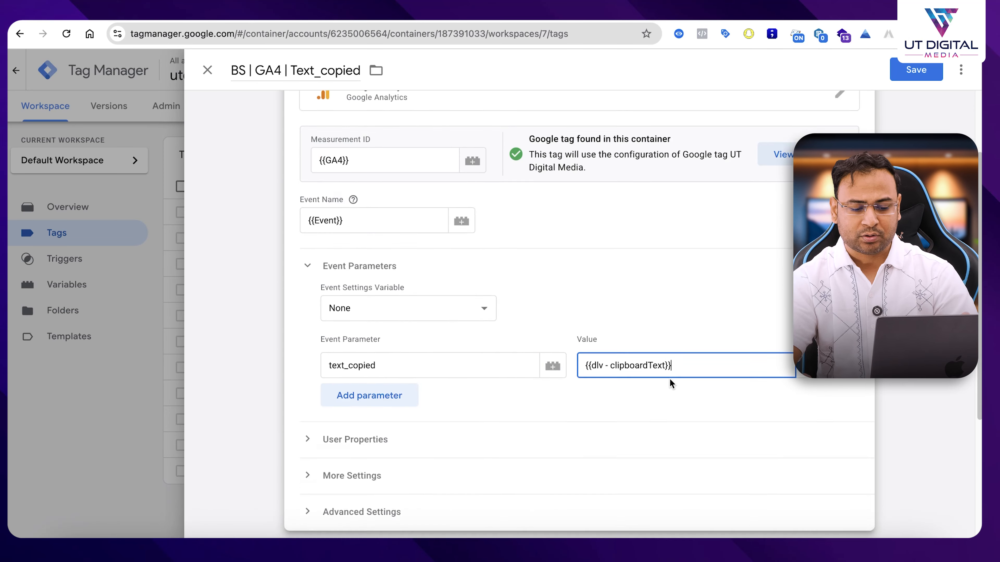
left_click(357, 388)
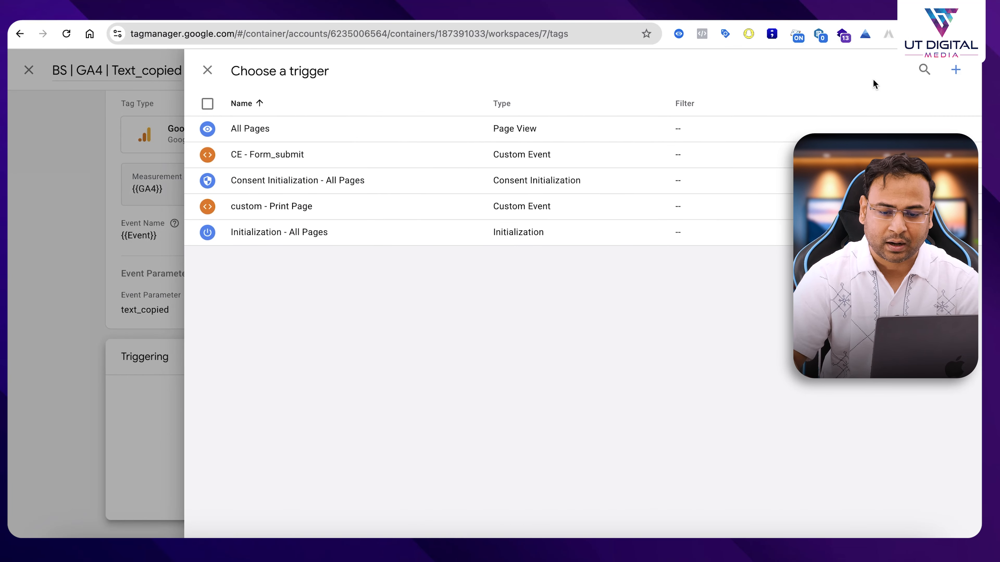
left_click(956, 69)
left_click_drag(258, 70, 320, 70)
type("C")
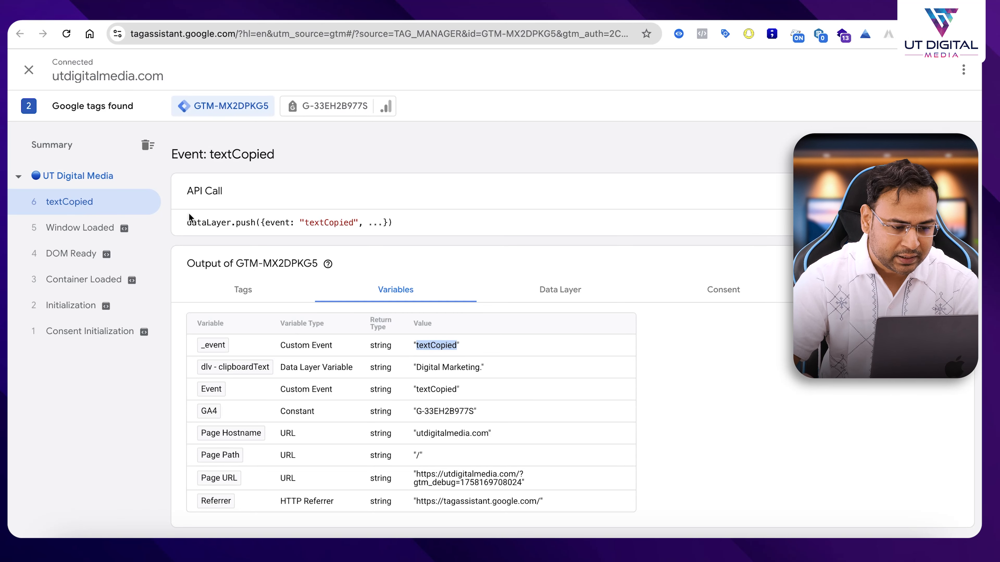
left_click(318, 223)
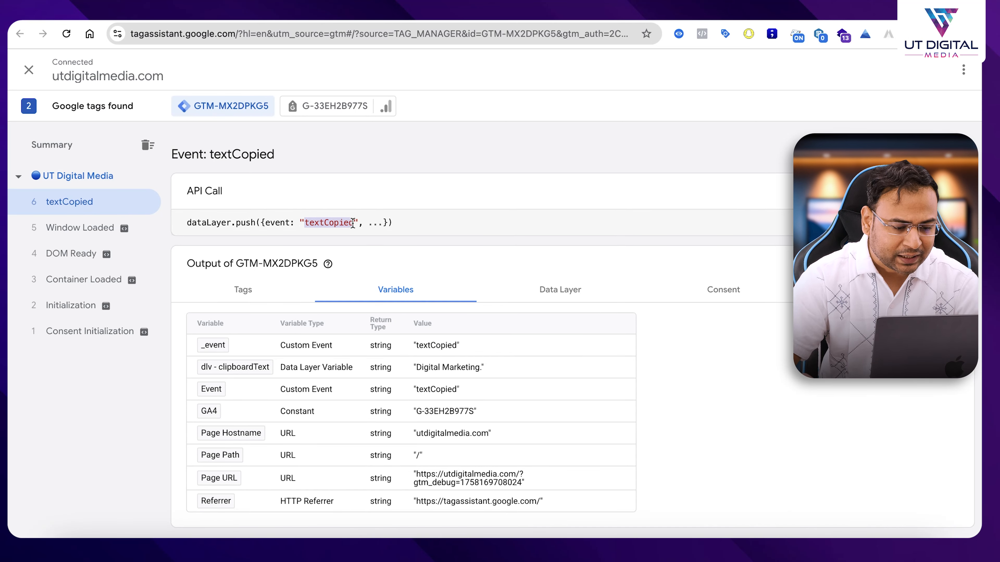
left_click(805, 13)
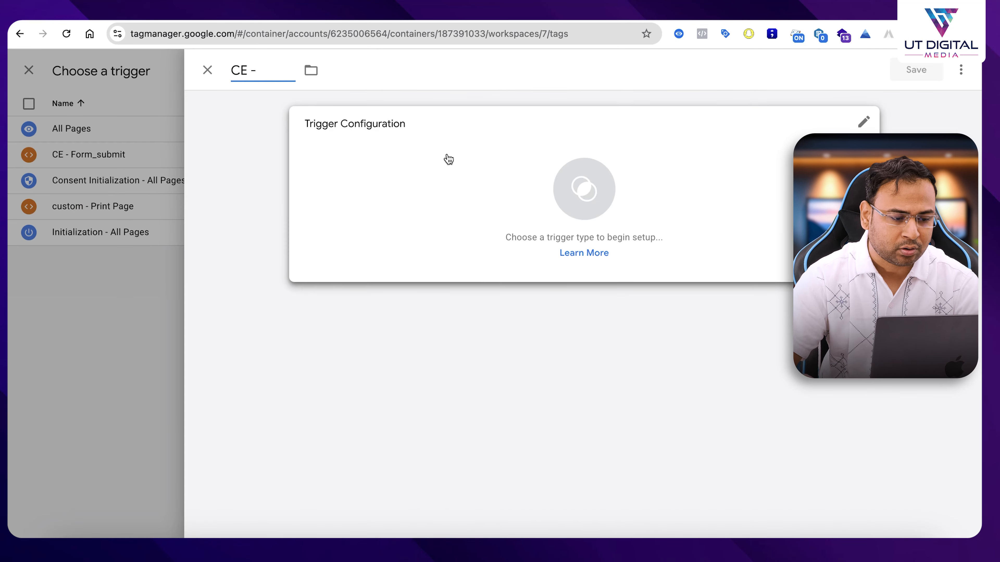
type("textCopied")
Make the trigger a Custom Event with event name textCopied, and save both the trigger and the tag.
left_click(433, 201)
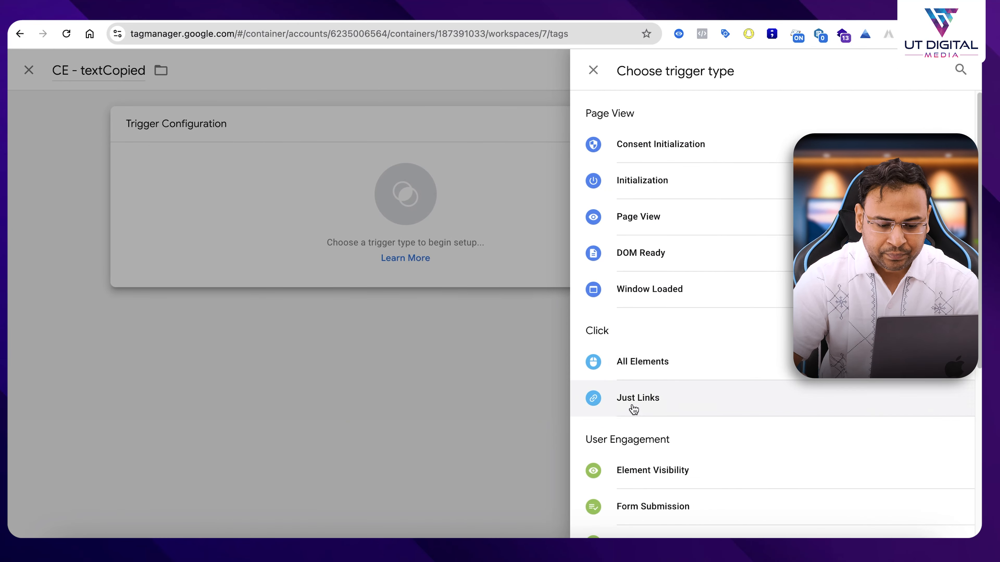
scroll(670, 401, "down", 2)
scroll(680, 355, "down", 5)
left_click(663, 443)
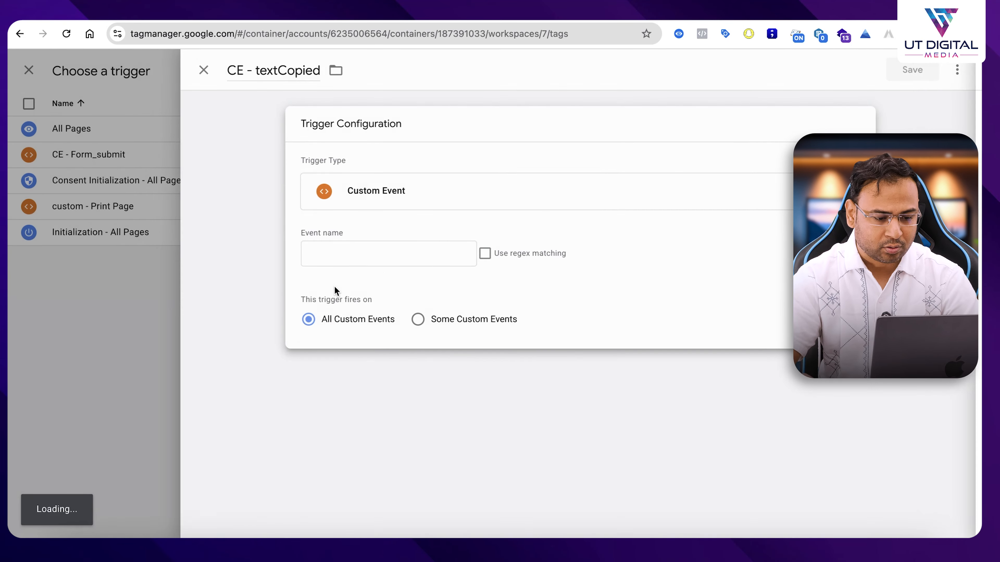
type("textCopied")
left_click(915, 70)
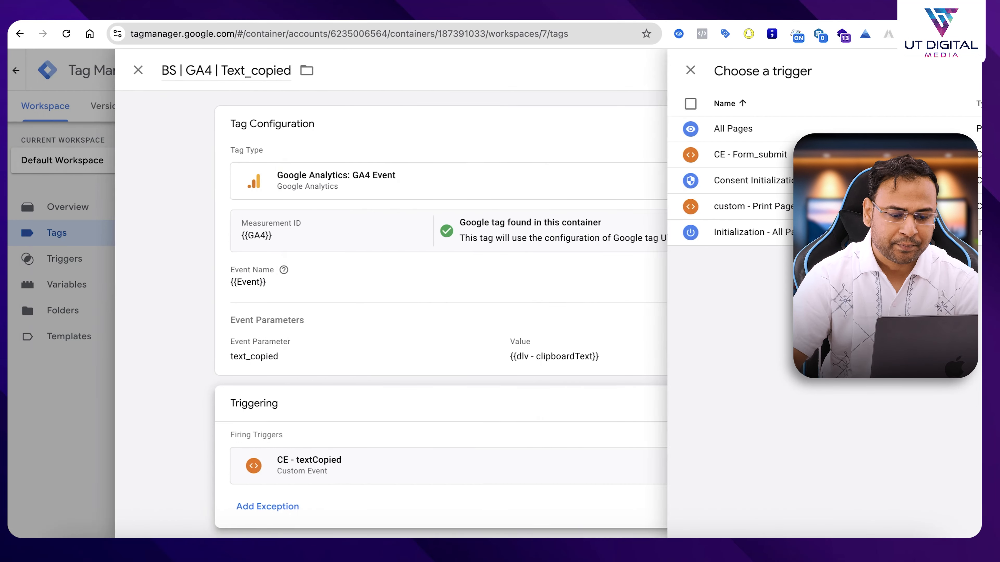
left_click(916, 69)
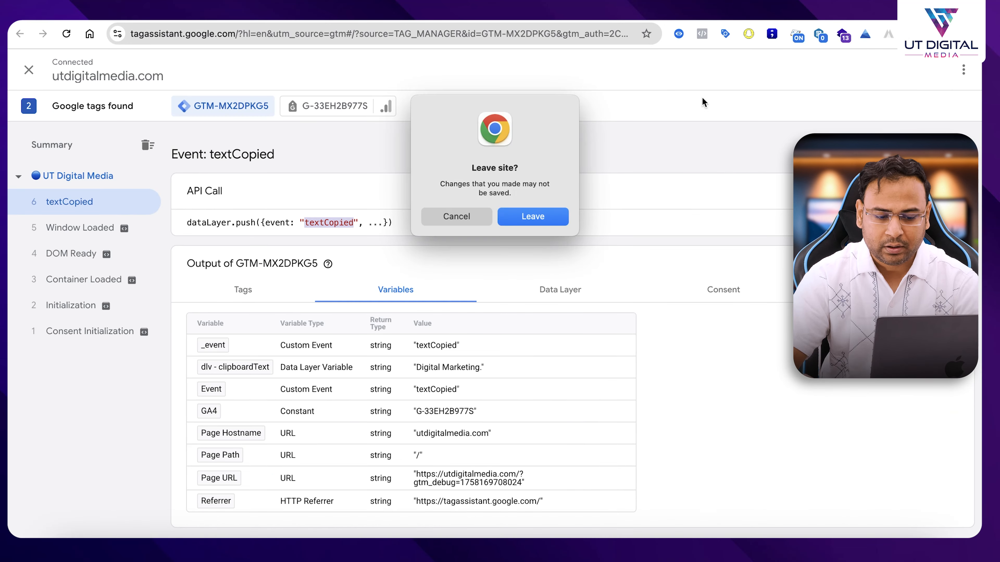
Leave the old Tag Assistant session and open DebugView for the UT Digital Media property in Google Analytics.
key("Return")
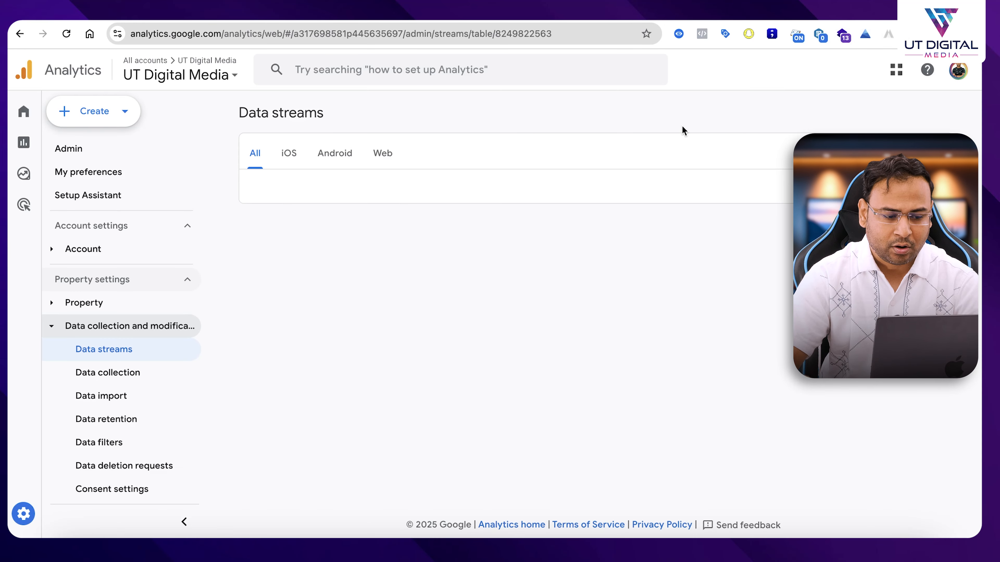
left_click(65, 325)
left_click(99, 350)
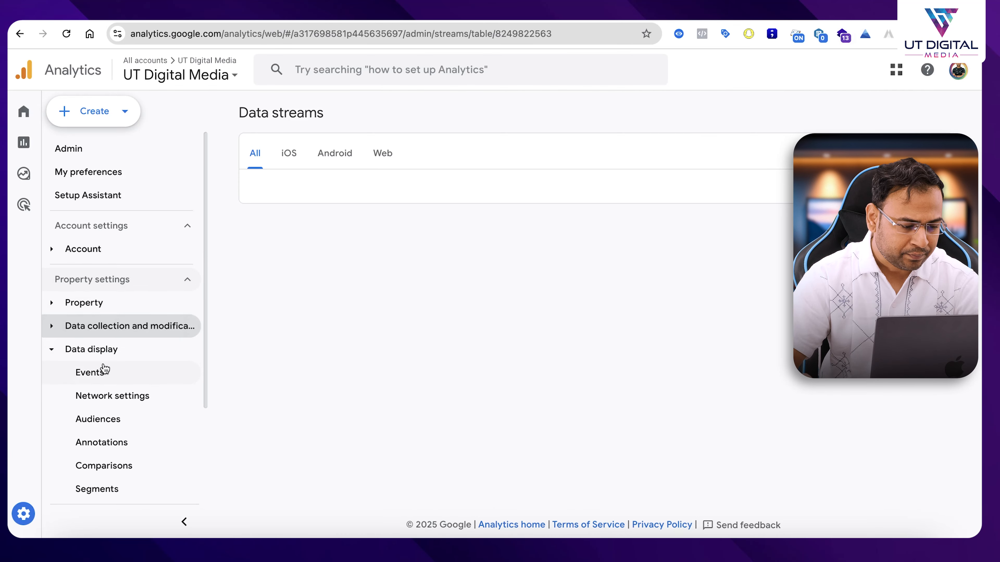
scroll(163, 375, "down", 3)
left_click(74, 228)
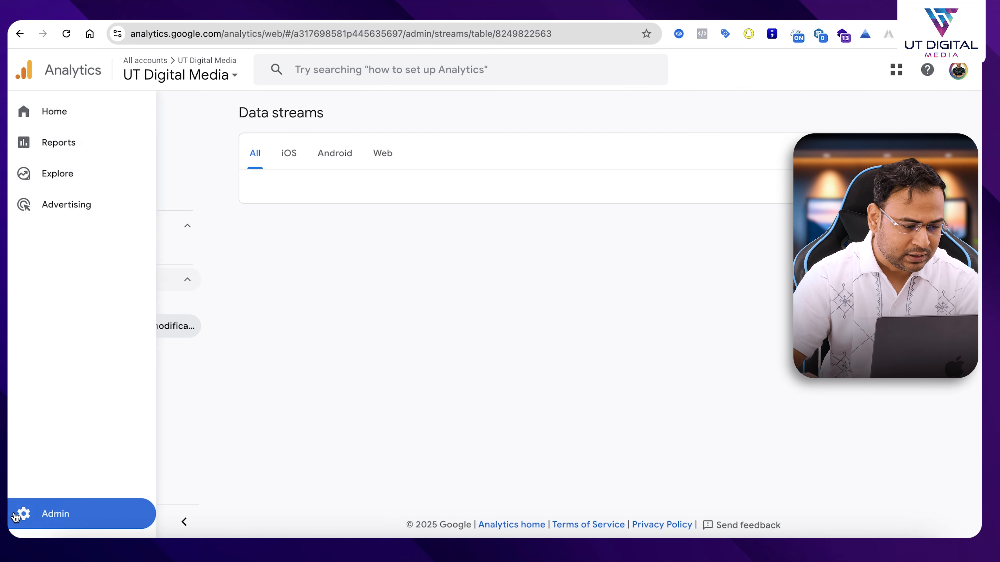
left_click(74, 513)
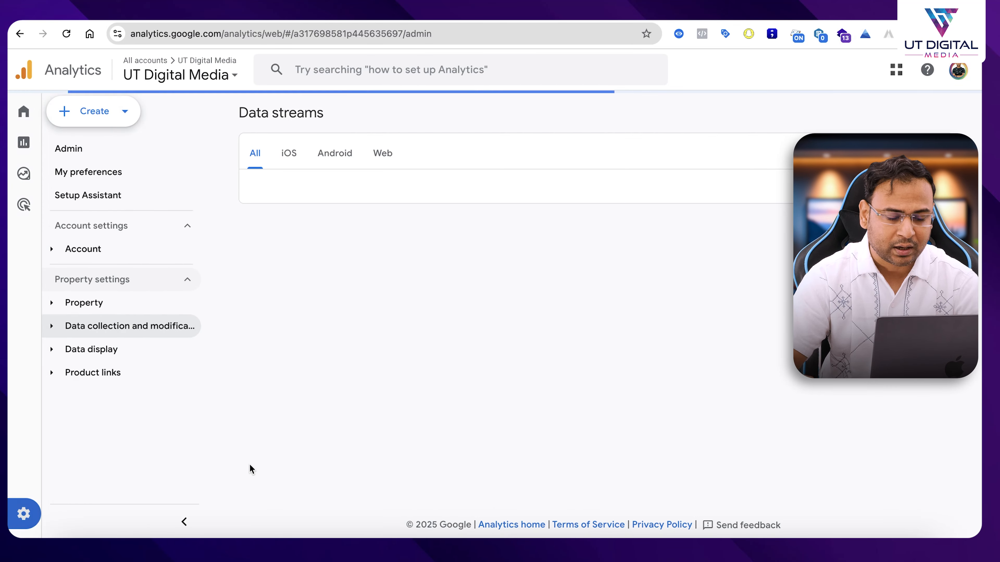
scroll(495, 356, "down", 6)
scroll(495, 357, "down", 2)
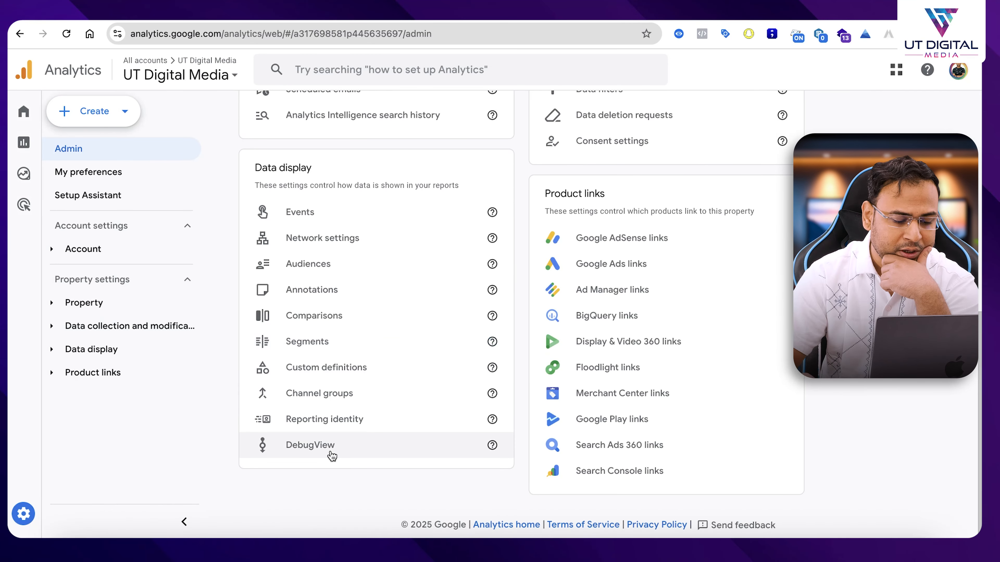
left_click(367, 437)
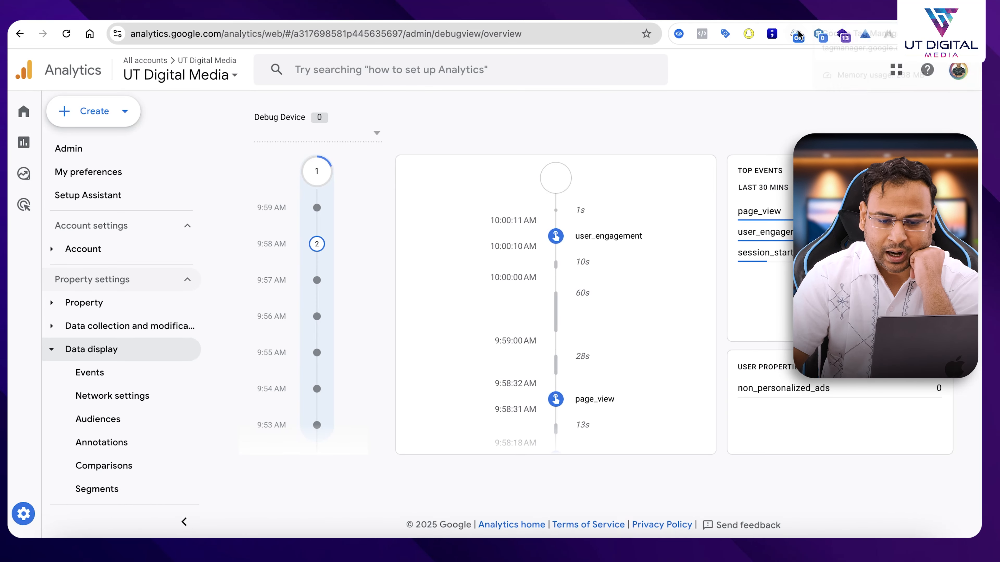
Switch to Google Tag Manager, start a new preview of the container and connect Tag Assistant to utdigitalmedia.com.
left_click(826, 20)
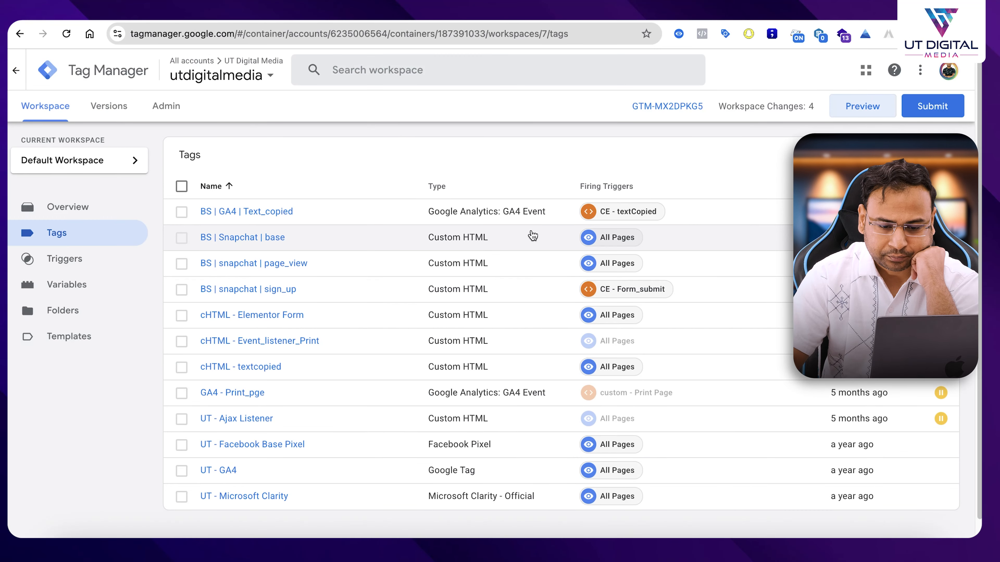
left_click(870, 113)
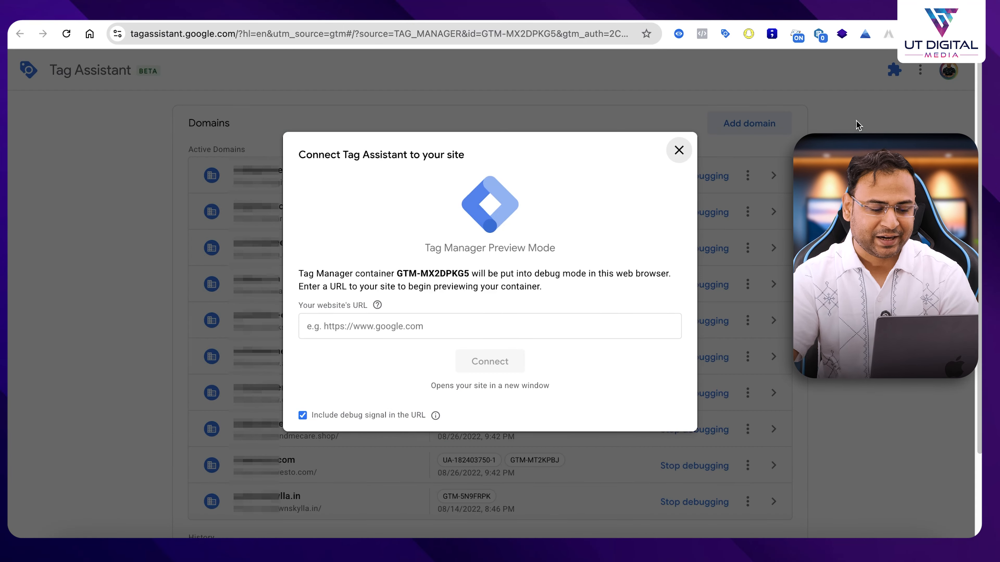
left_click(433, 326)
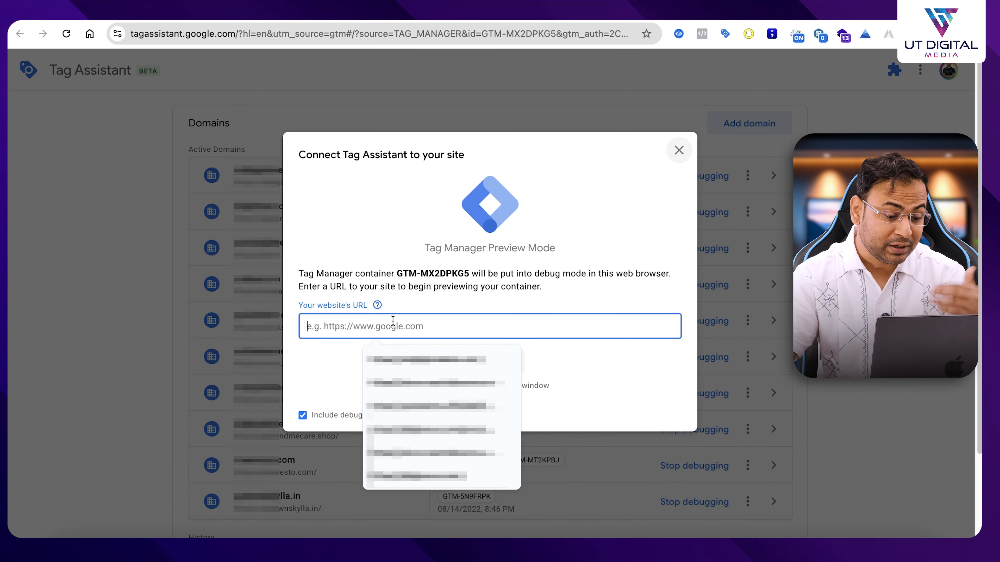
left_click(484, 360)
left_click(483, 366)
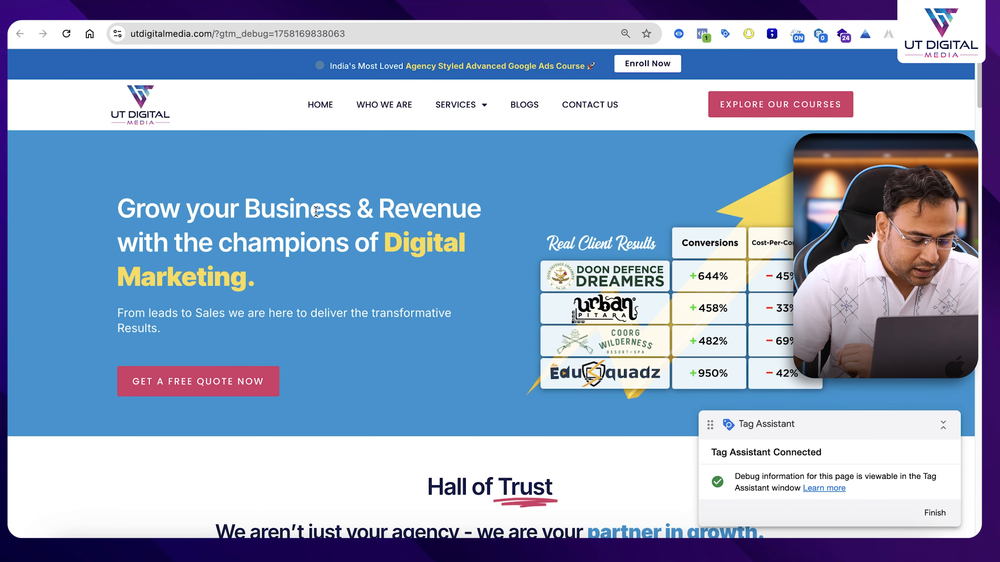
Copy the text "Lead Generation Businesses!" from the services heading on the previewed website.
scroll(369, 288, "down", 10)
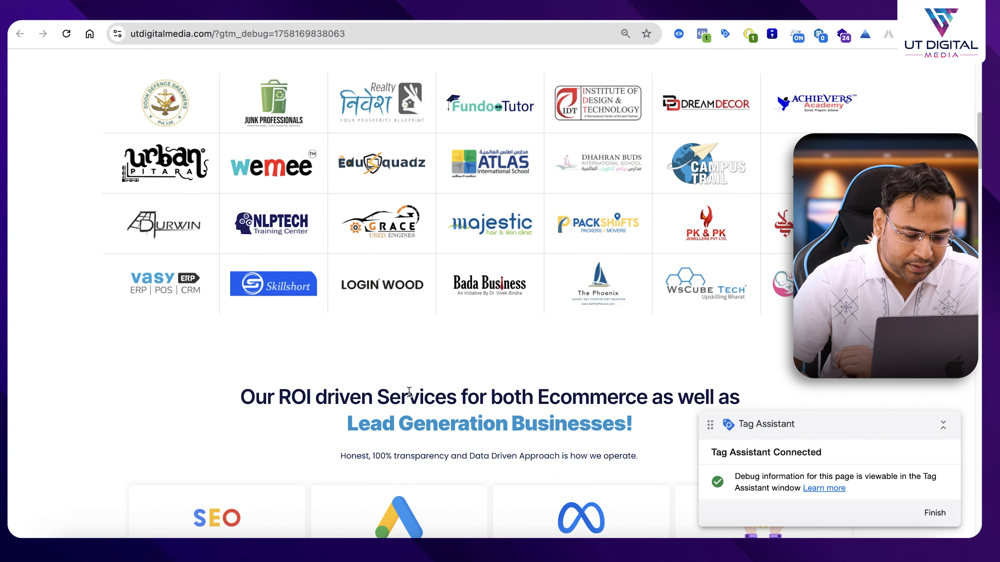
left_click_drag(348, 423, 641, 423)
right_click(543, 423)
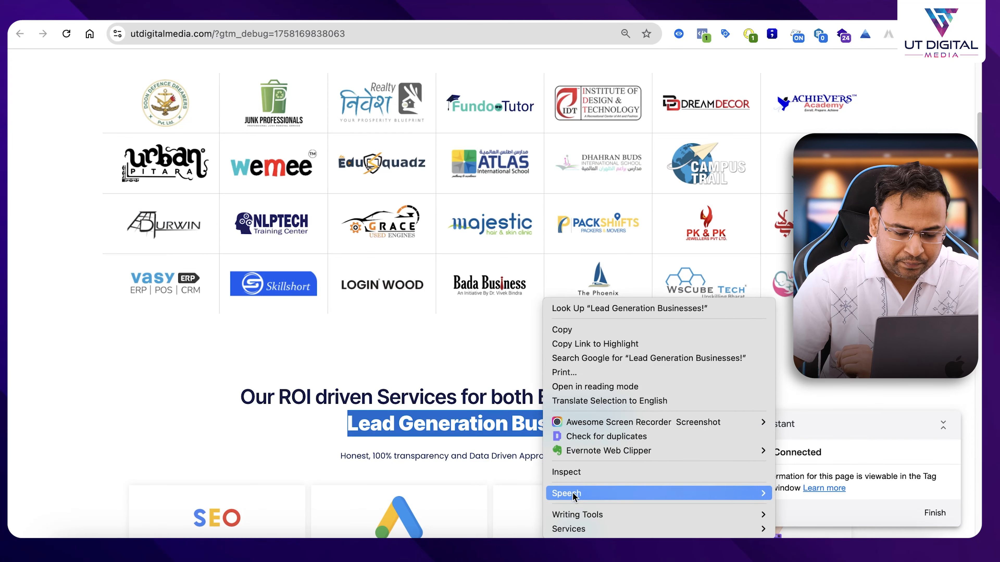
left_click(590, 333)
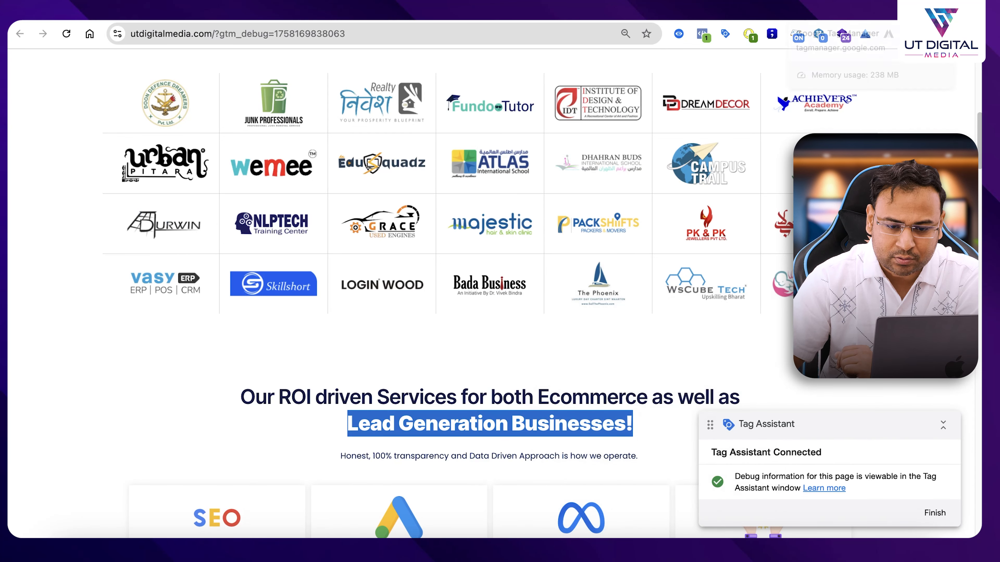
In Tag Assistant, examine the details of the BS | GA4 | Text_copied tag fired on the textCopied event.
left_click(814, 12)
left_click(858, 13)
left_click(484, 296)
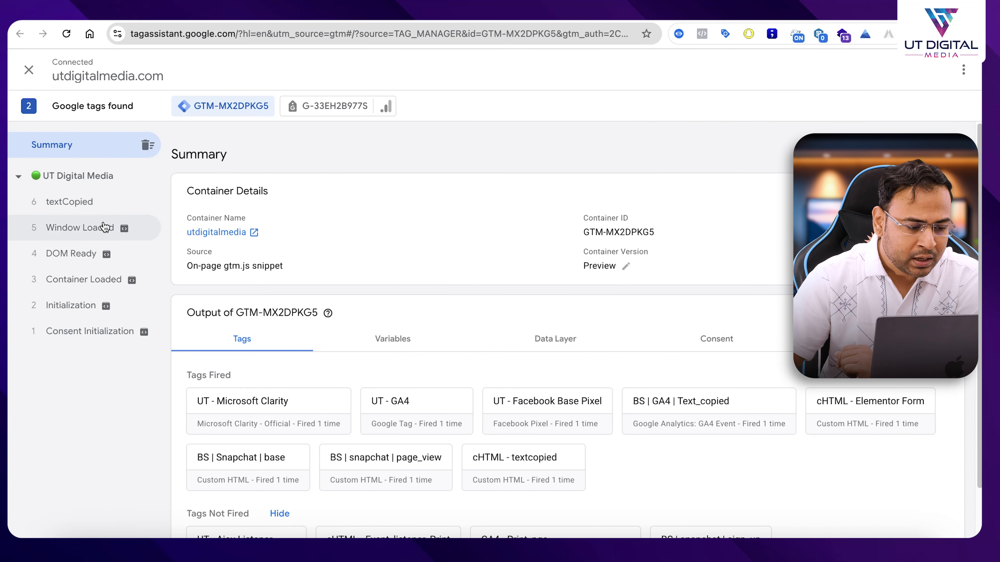
left_click(74, 209)
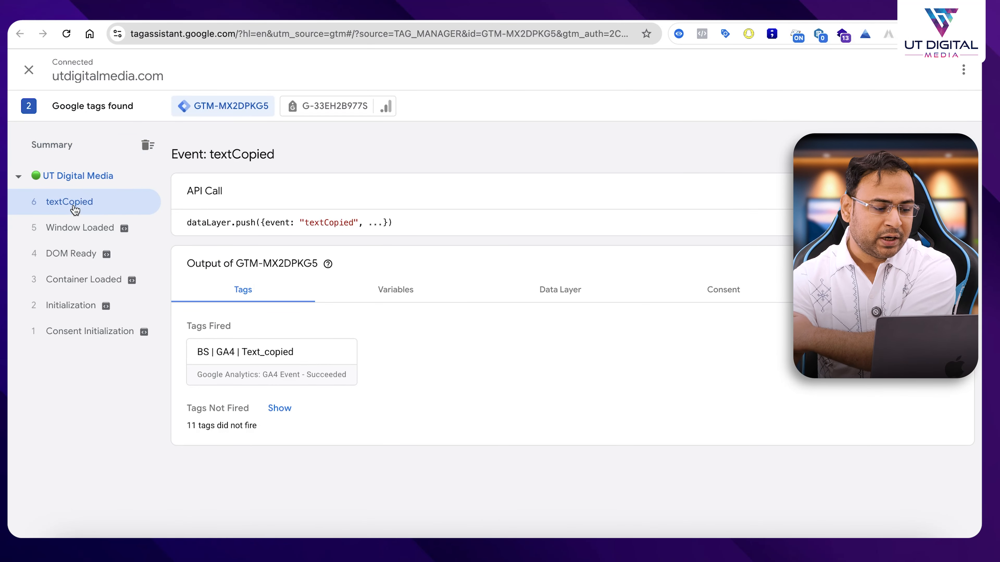
left_click(265, 380)
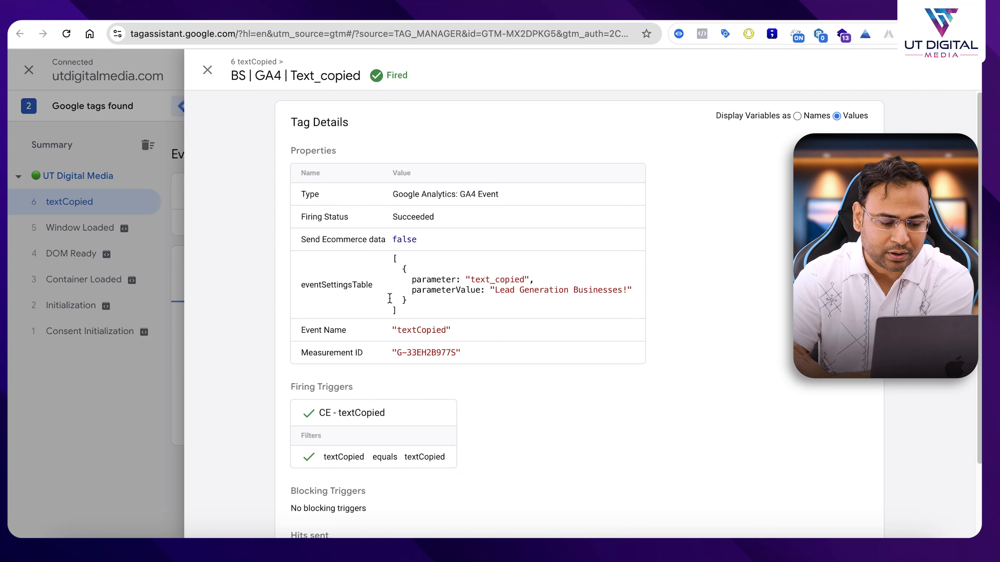
scroll(390, 298, "down", 3)
Switch to Google Analytics DebugView and examine the value of the textCopied event's text_copied parameter.
key("ctrl+Tab")
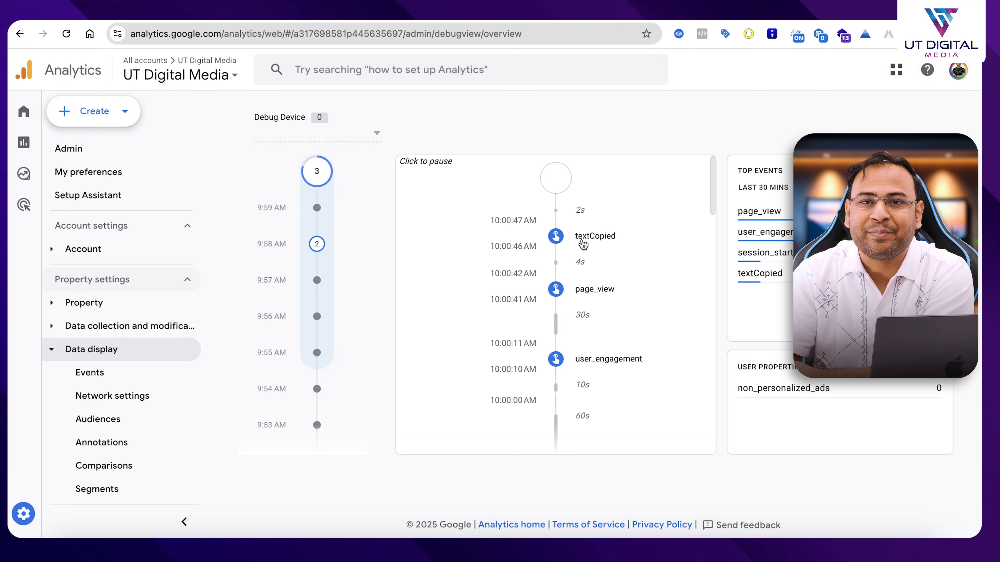
left_click(583, 245)
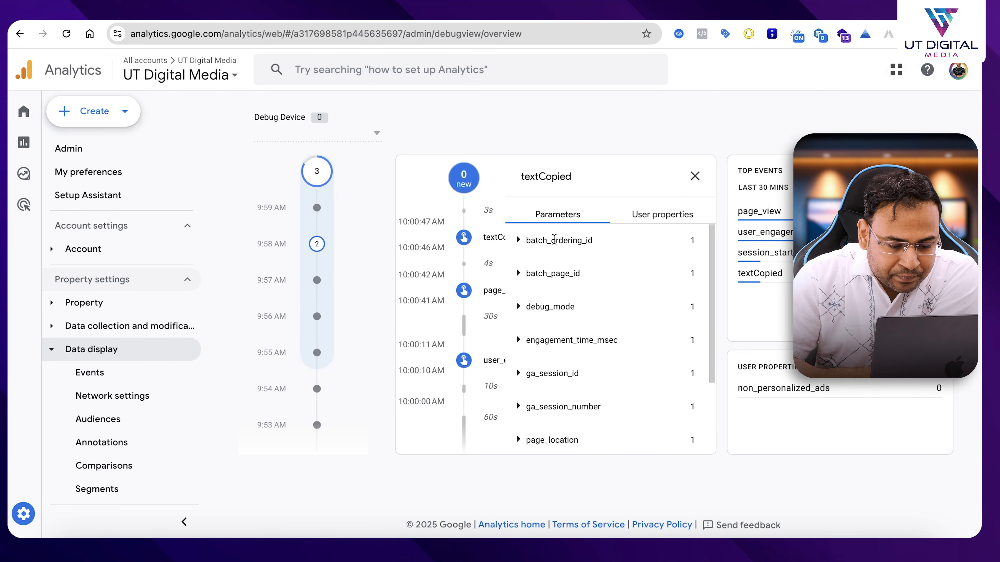
scroll(545, 275, "down", 3)
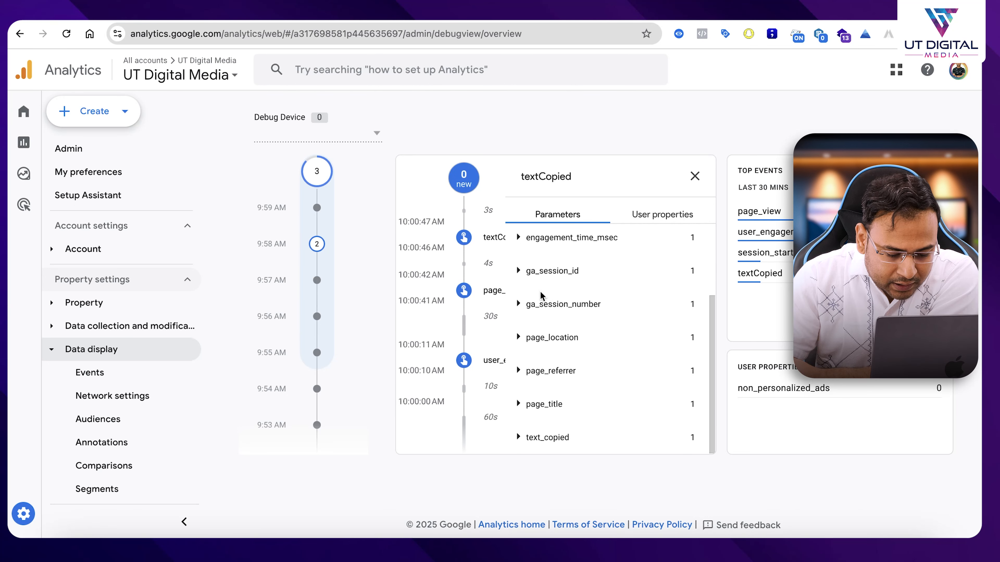
scroll(564, 444, "down", 1)
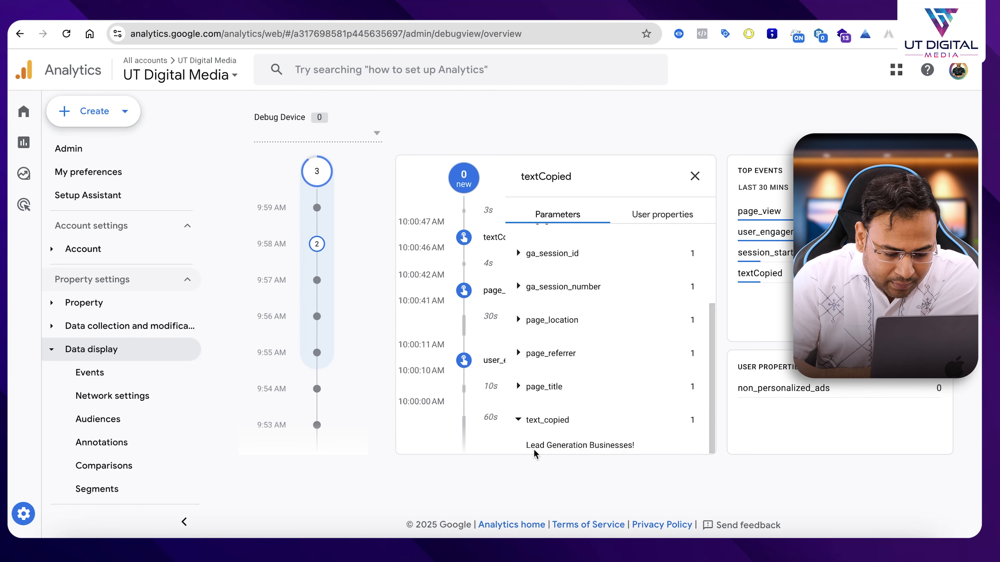
left_click(654, 445)
triple_click(648, 449)
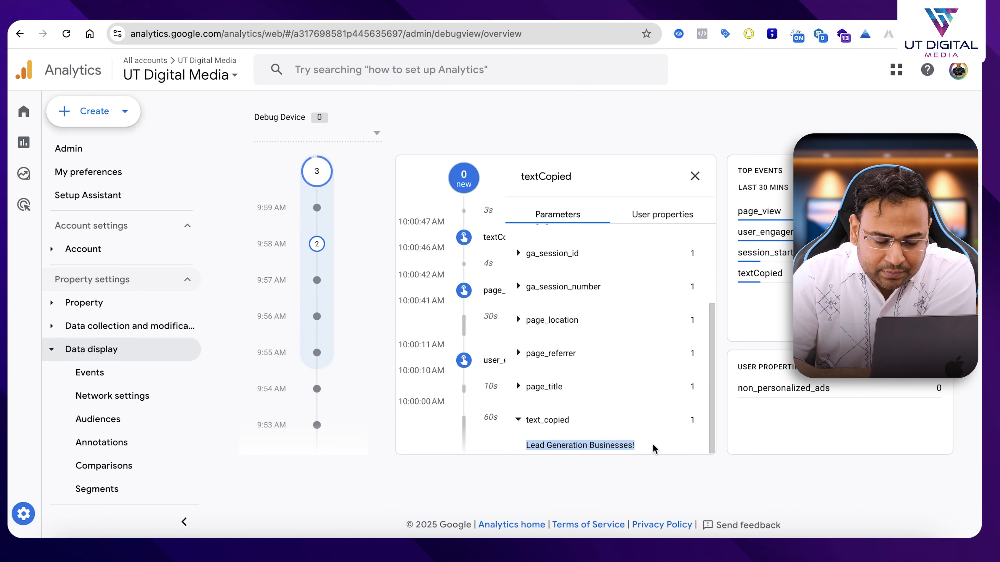
left_click(647, 445)
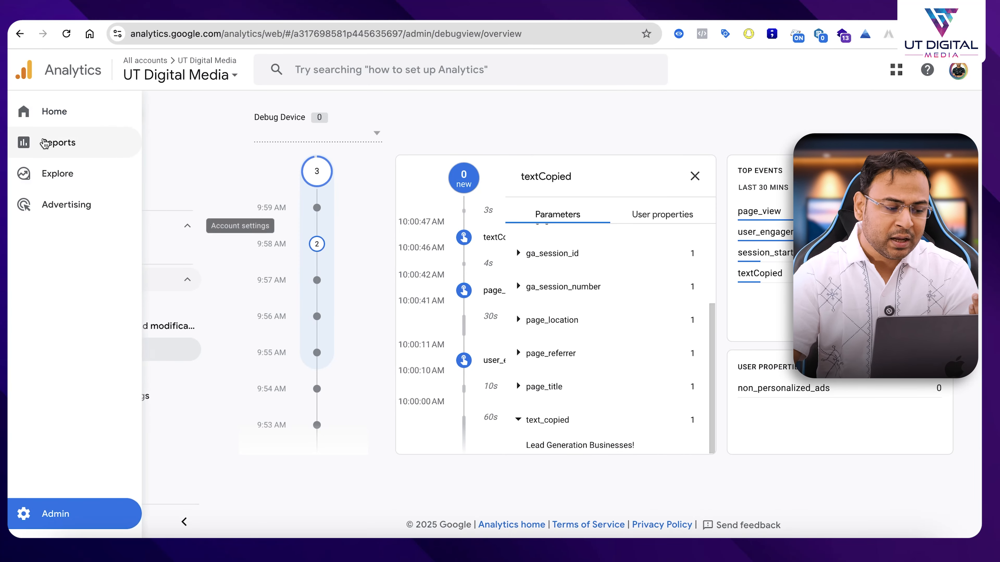